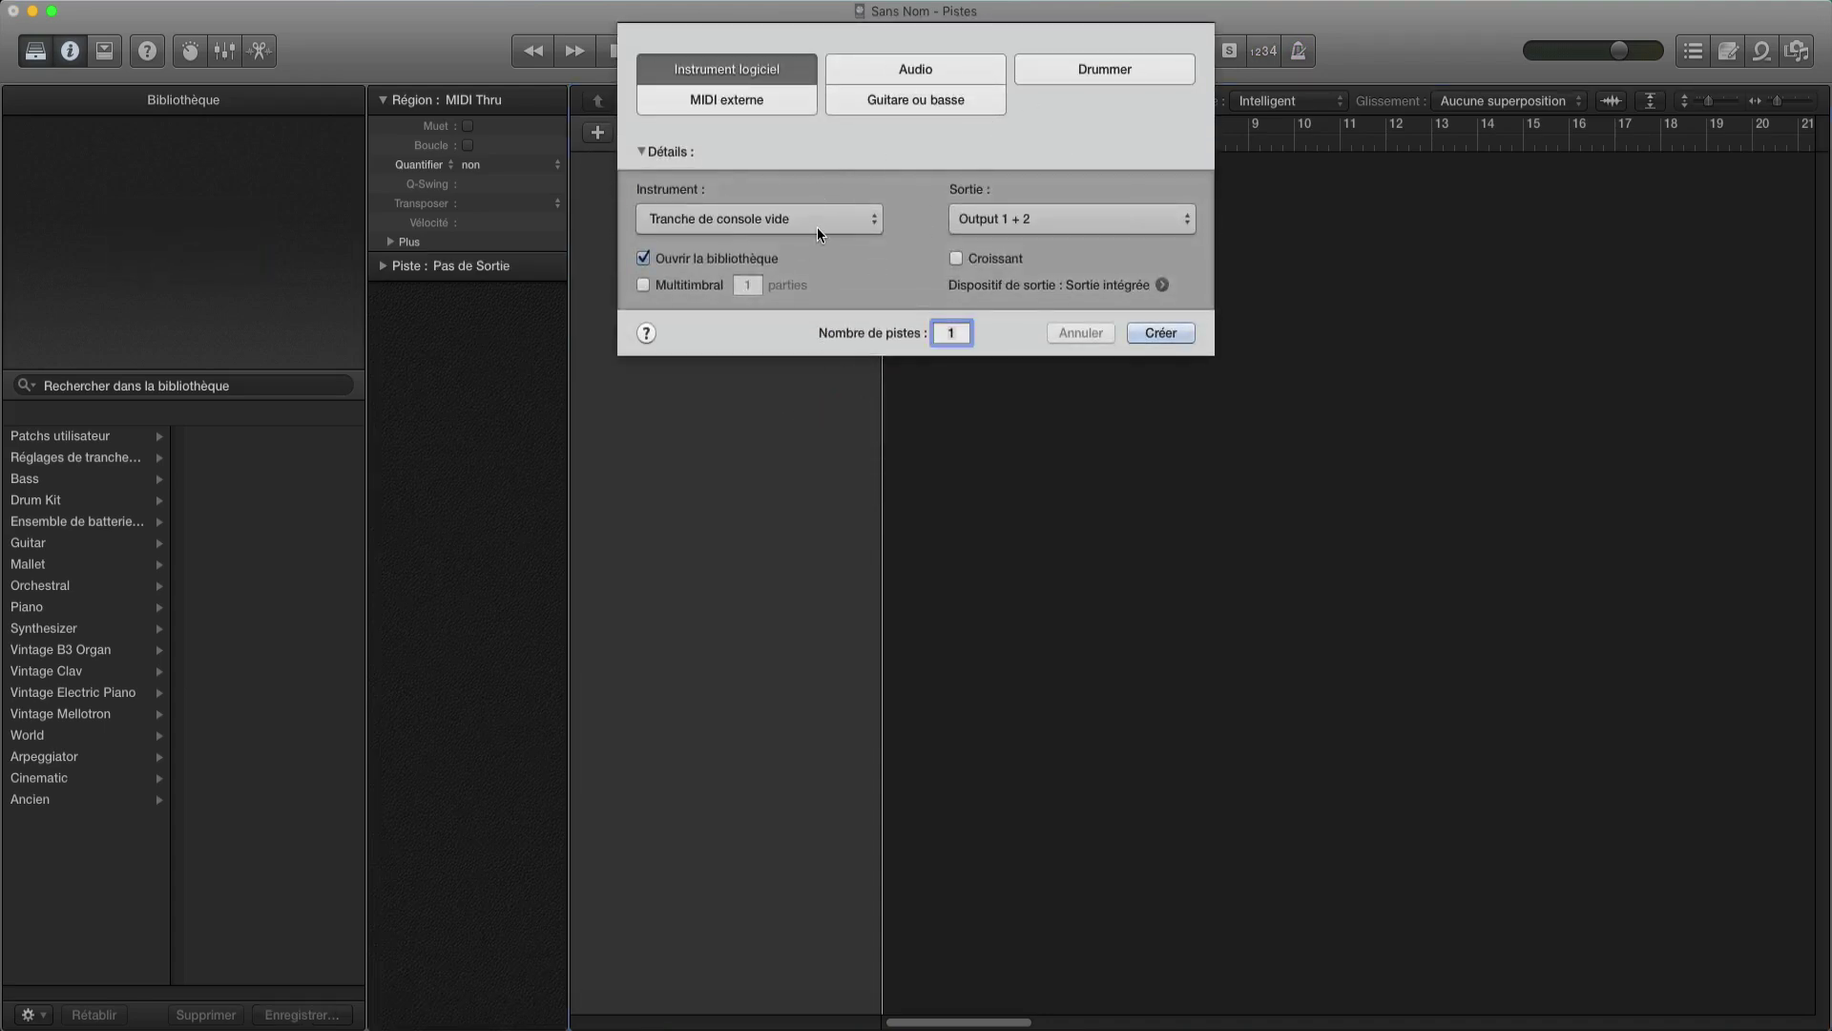
# - Create one software instrument track with an empty channel strip (Tranche de console vide) as its instrument
pyautogui.click(722, 69)
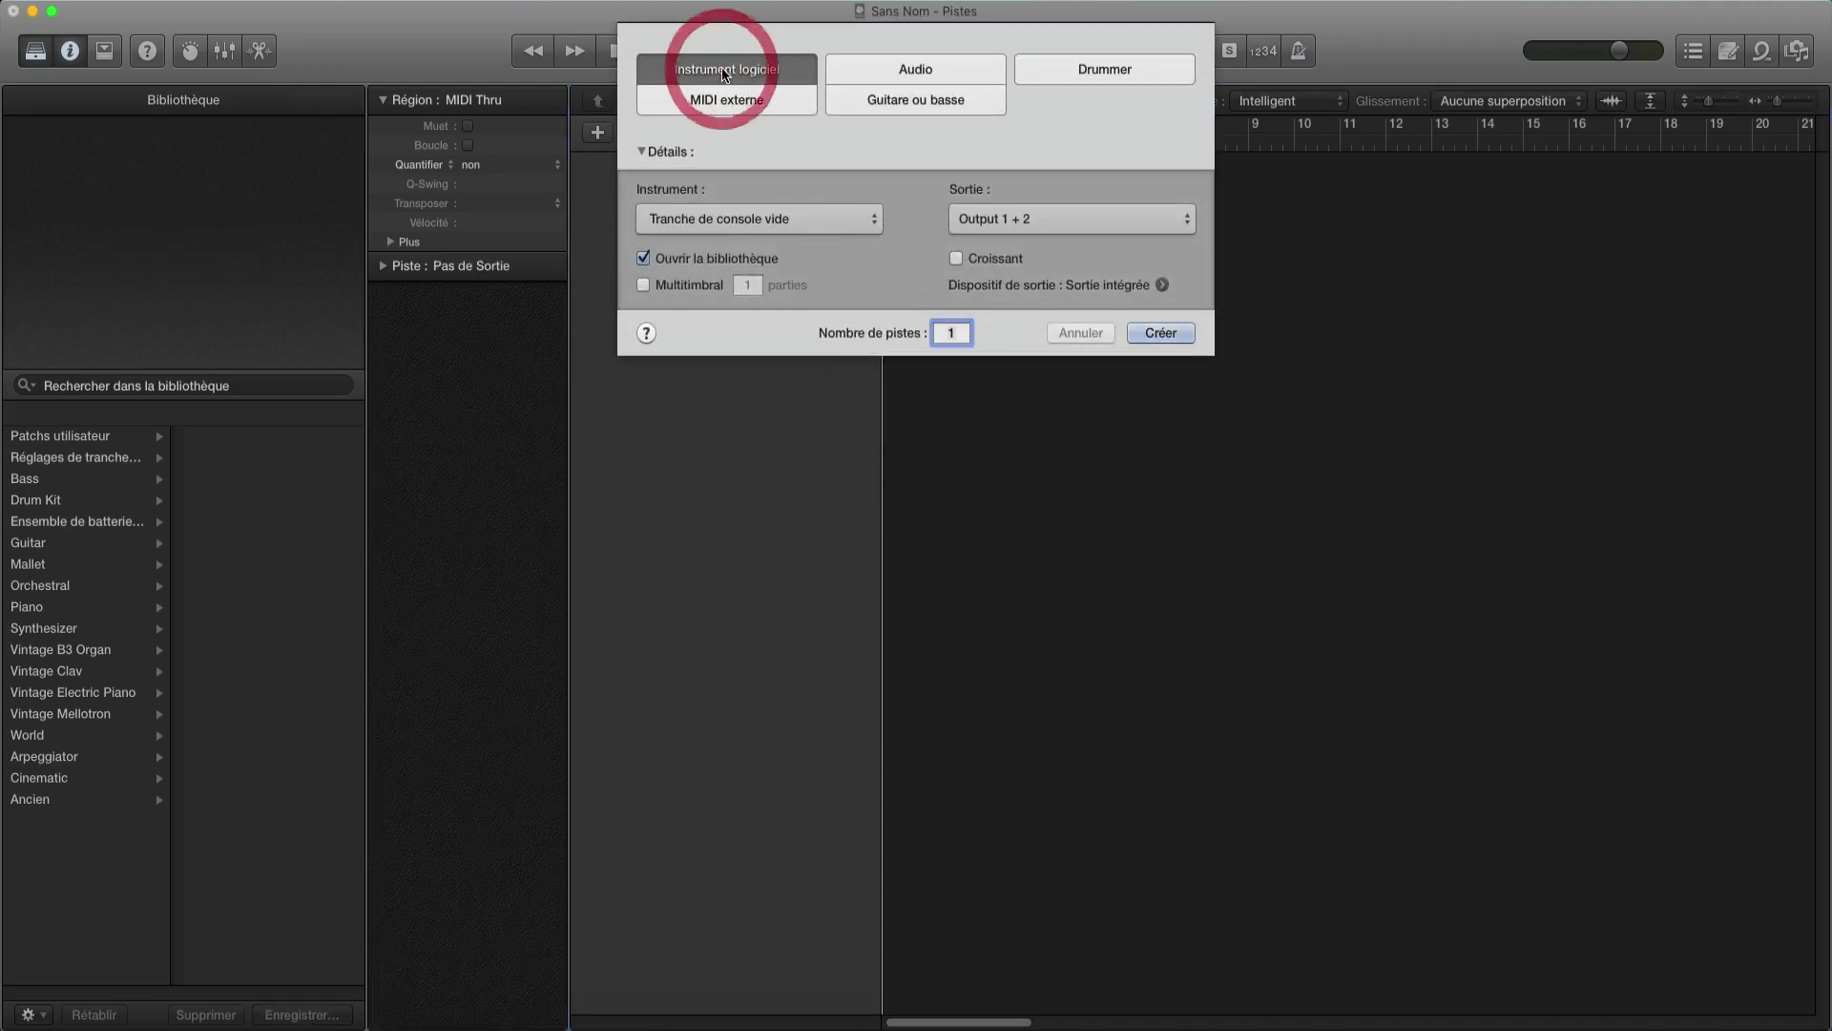
pyautogui.click(770, 220)
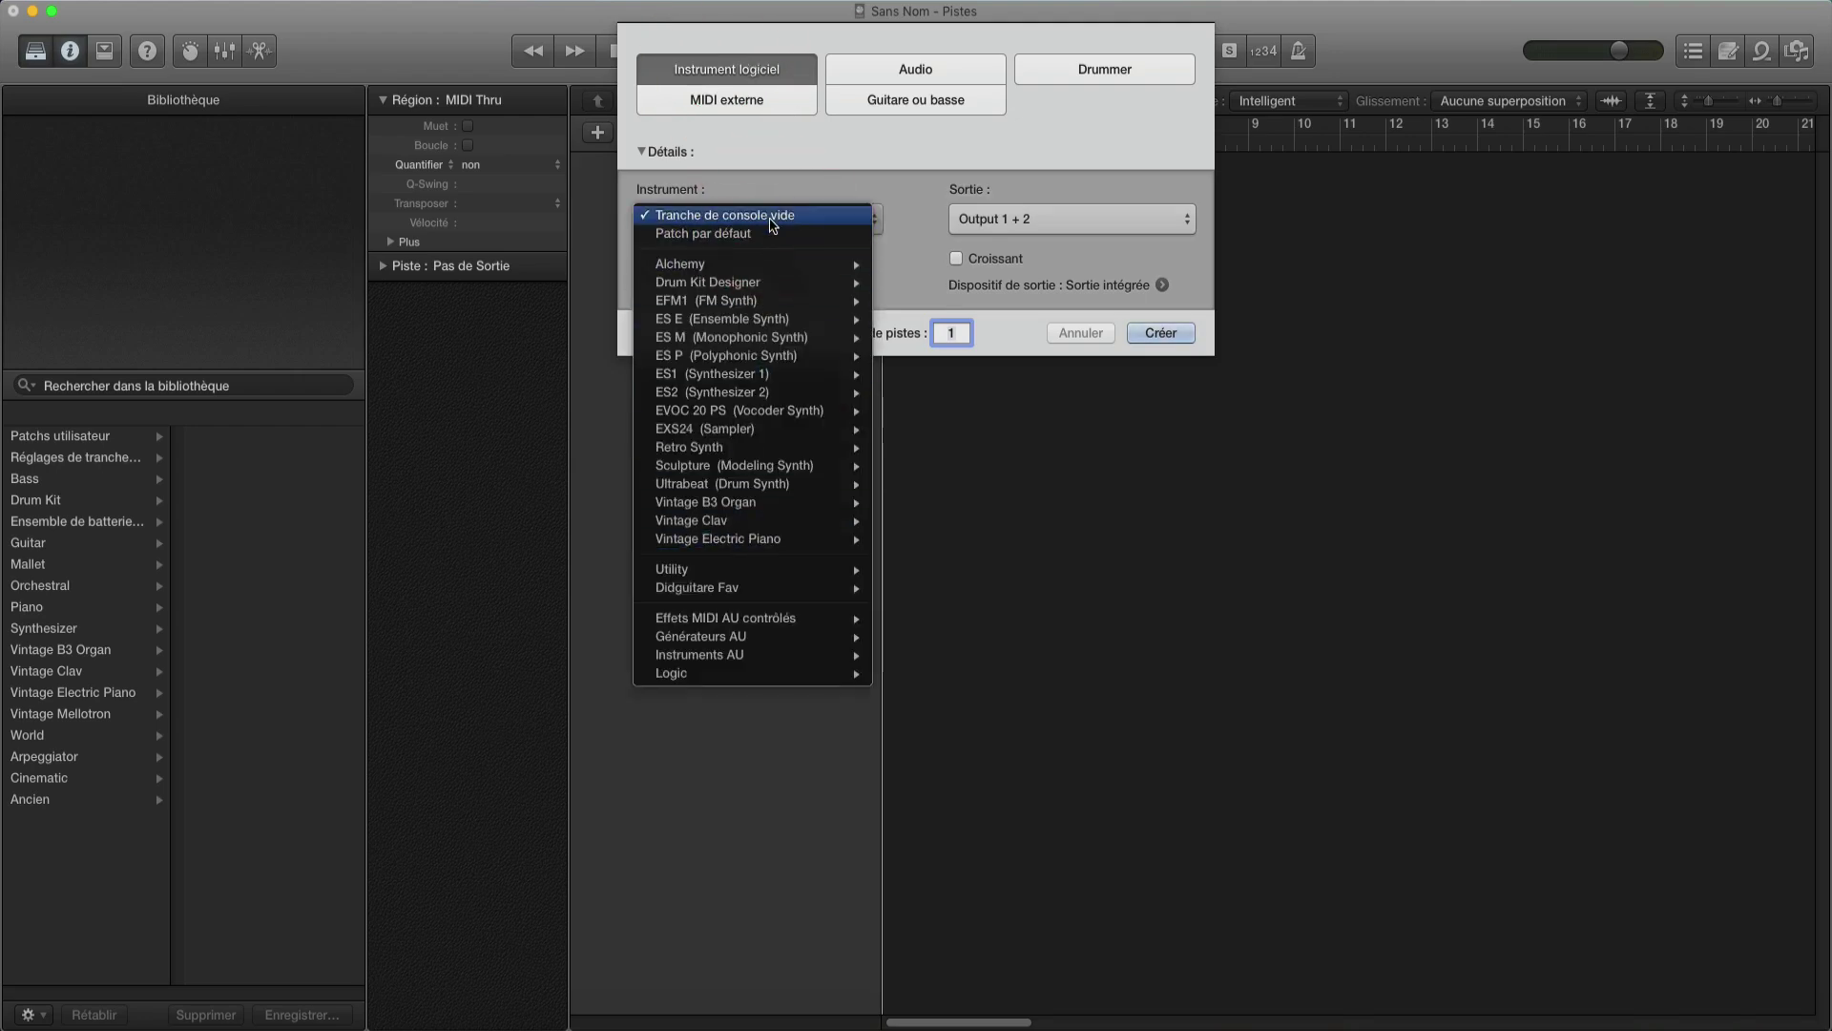
pyautogui.click(771, 220)
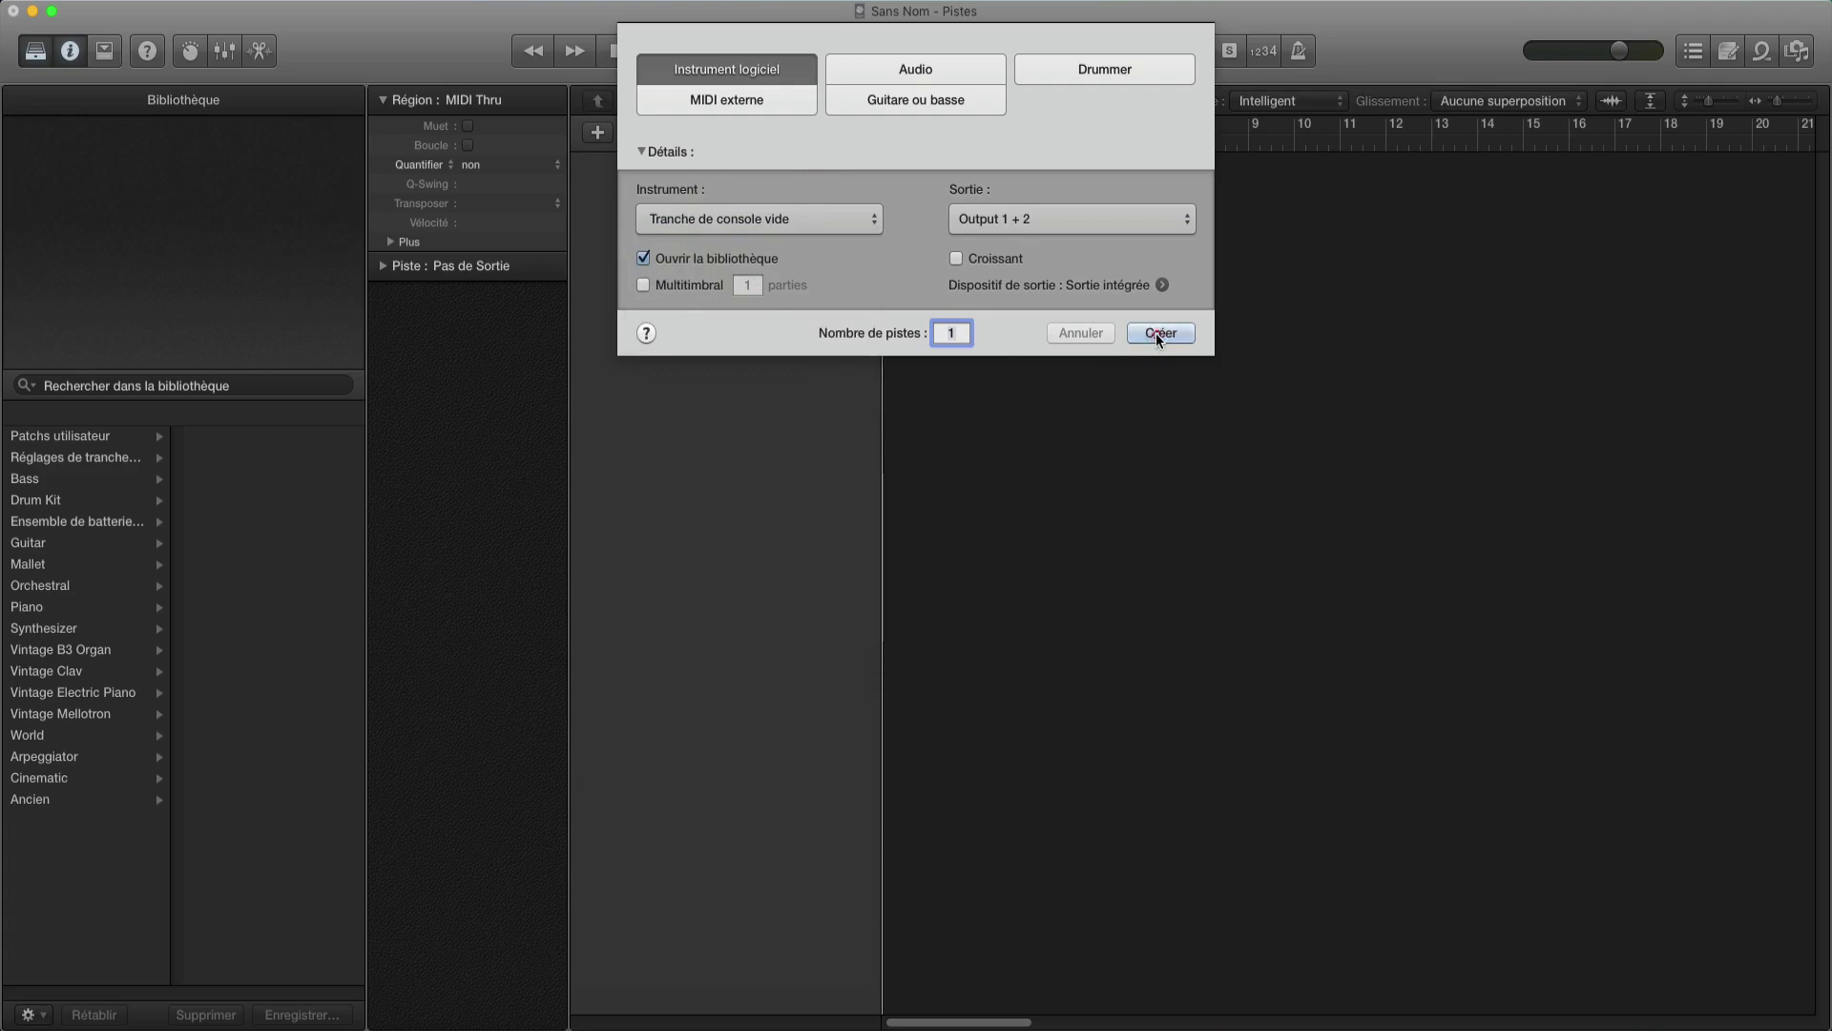
pyautogui.click(1157, 334)
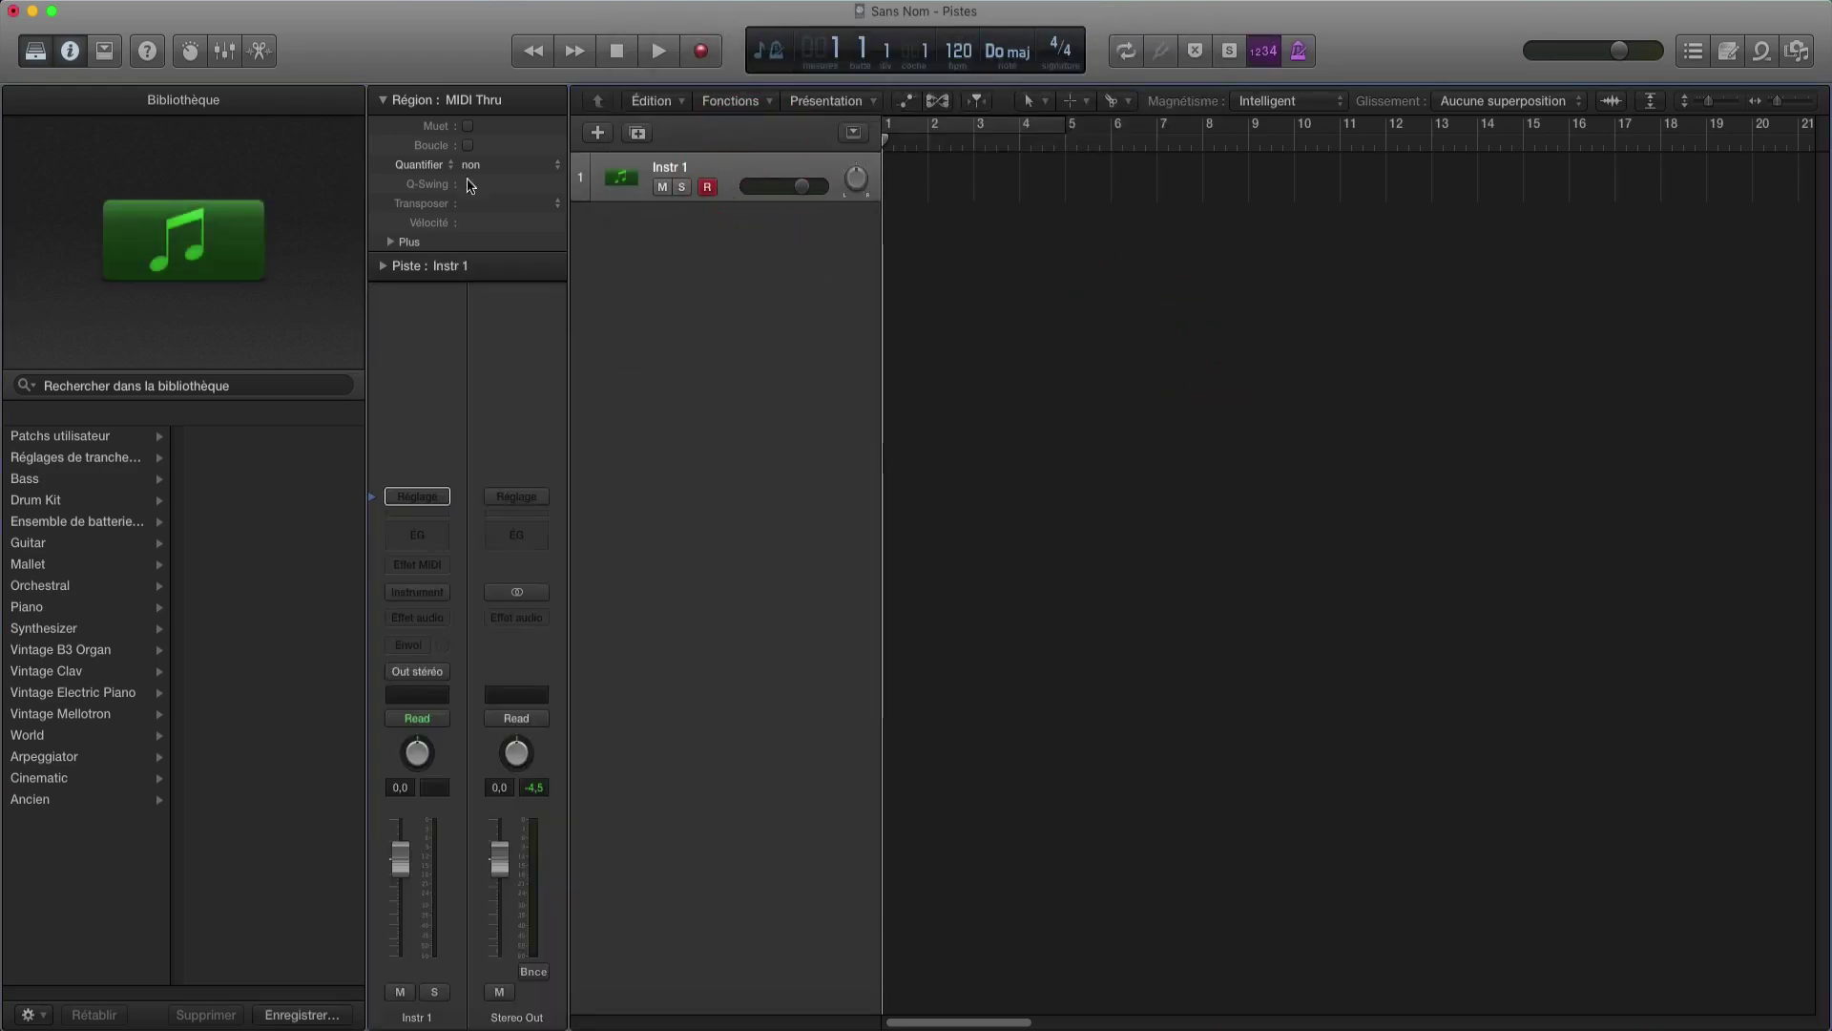
# - Load the Bright Mk II Blackface patch from the Vintage Electric Piano library category and view its E-Piano plug-in
pyautogui.click(35, 51)
pyautogui.click(34, 51)
pyautogui.click(81, 697)
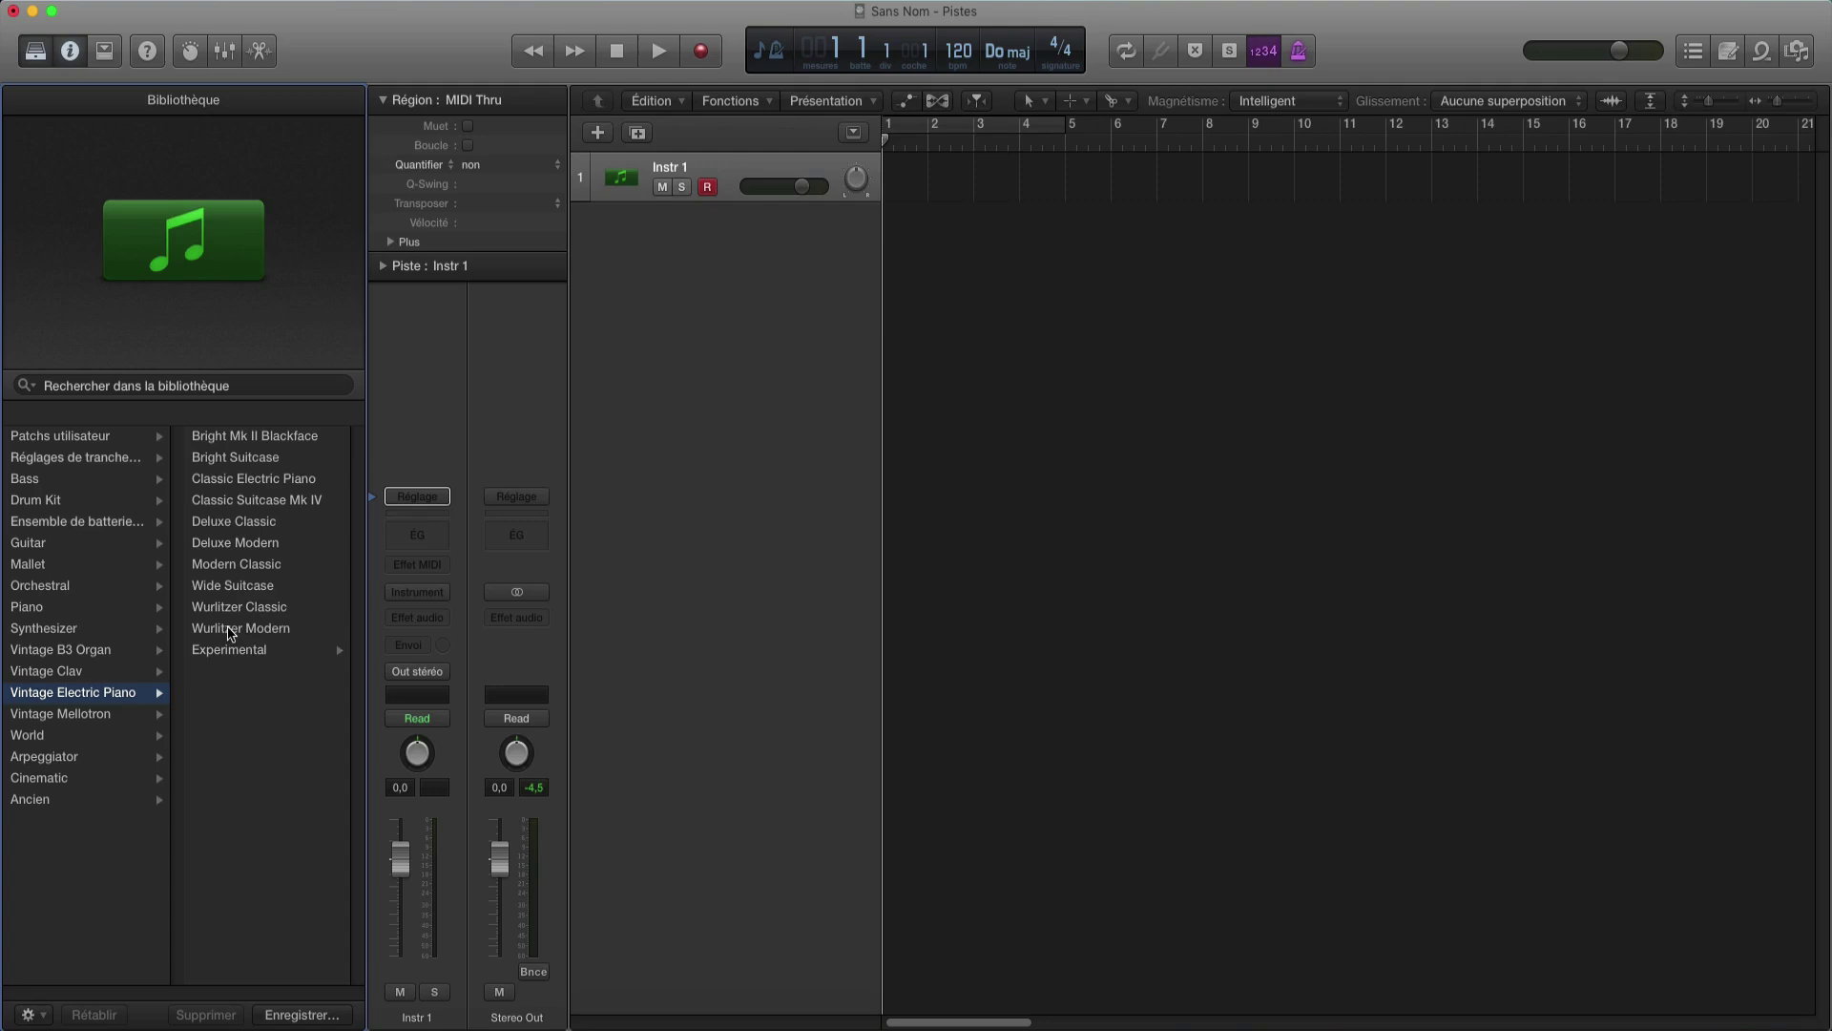
pyautogui.click(257, 441)
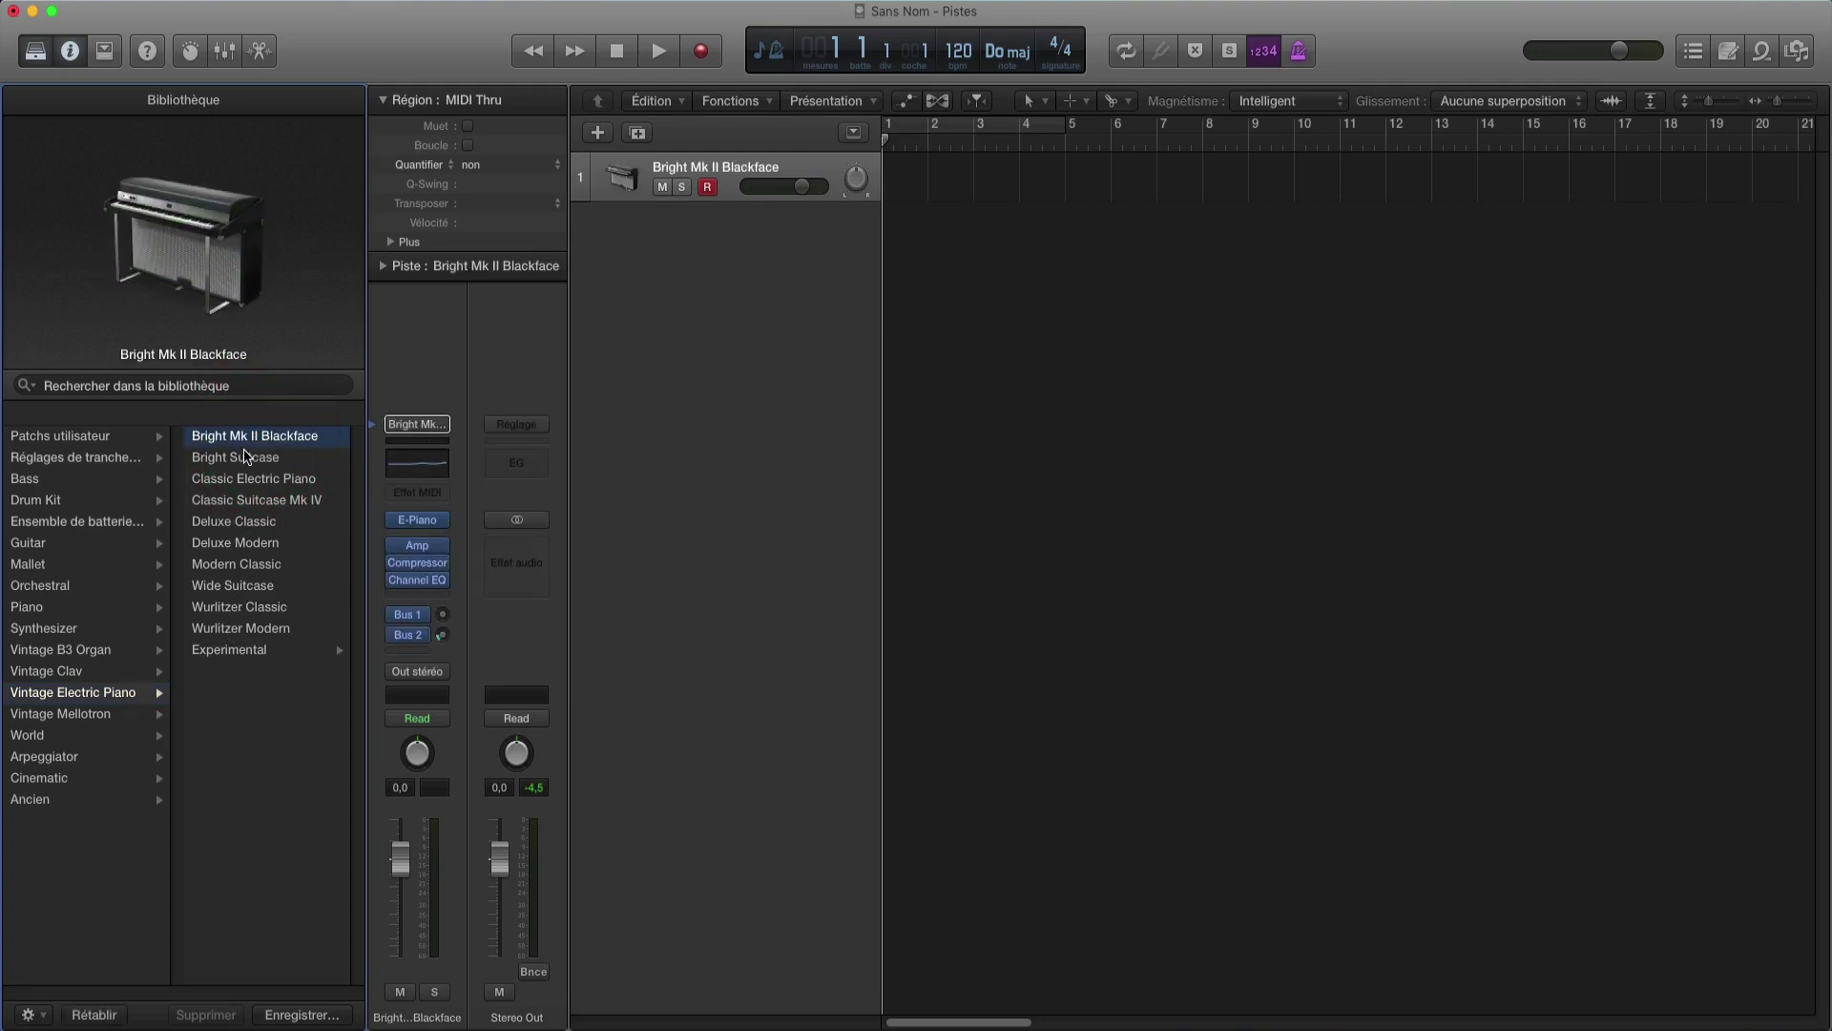
pyautogui.click(417, 520)
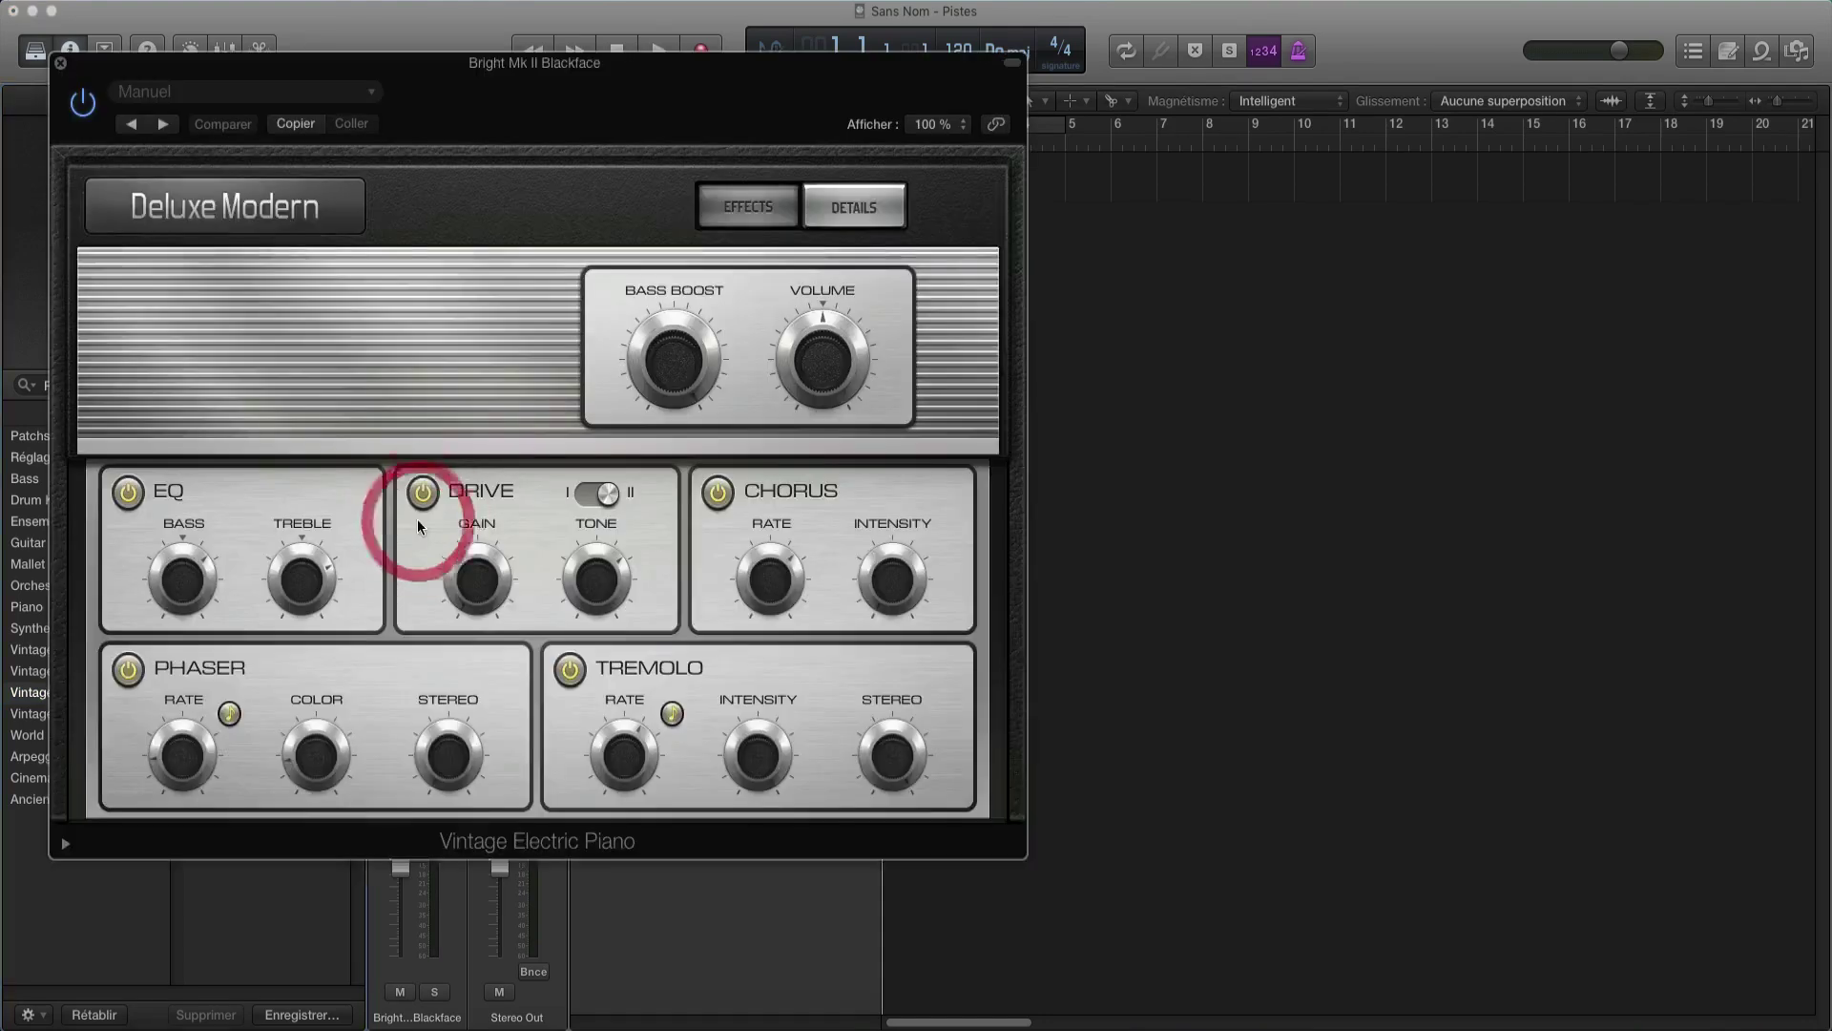
pyautogui.click(61, 66)
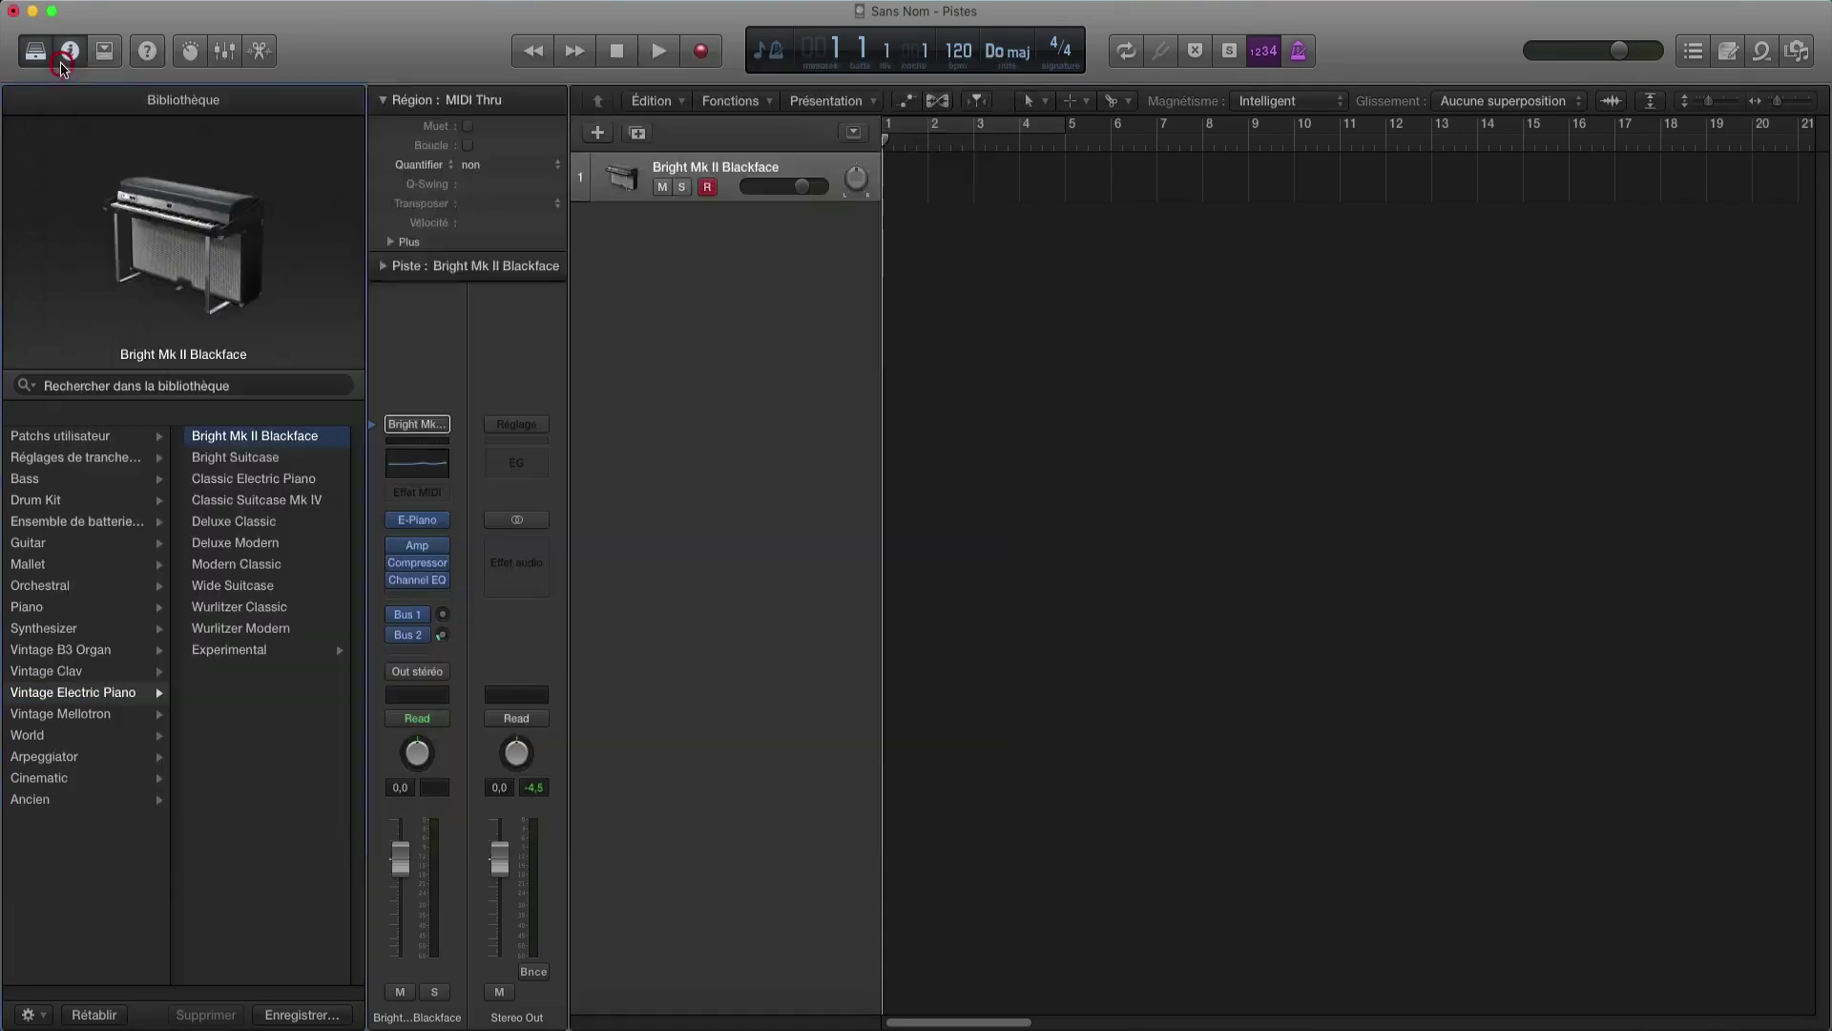
# - Try the Deluxe Classic, Wurlitzer Classic and Wurlitzer Modern patches on the track
pyautogui.click(242, 524)
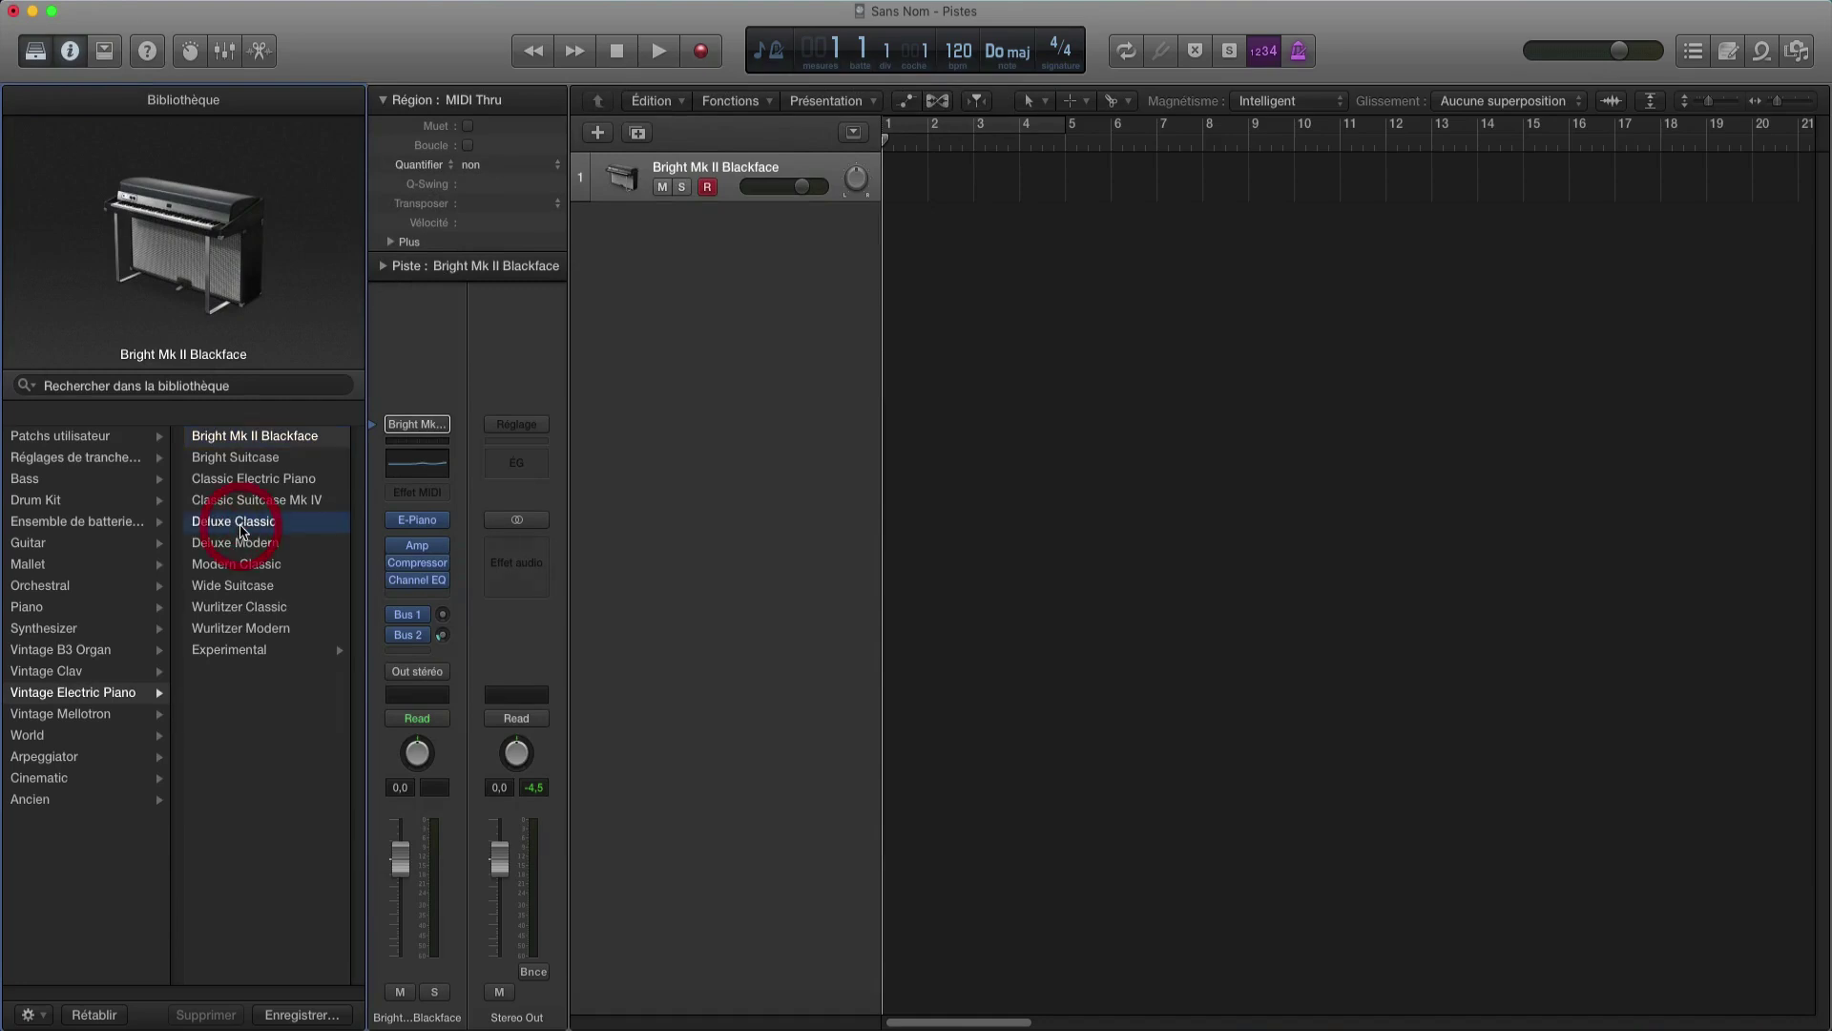
pyautogui.click(245, 609)
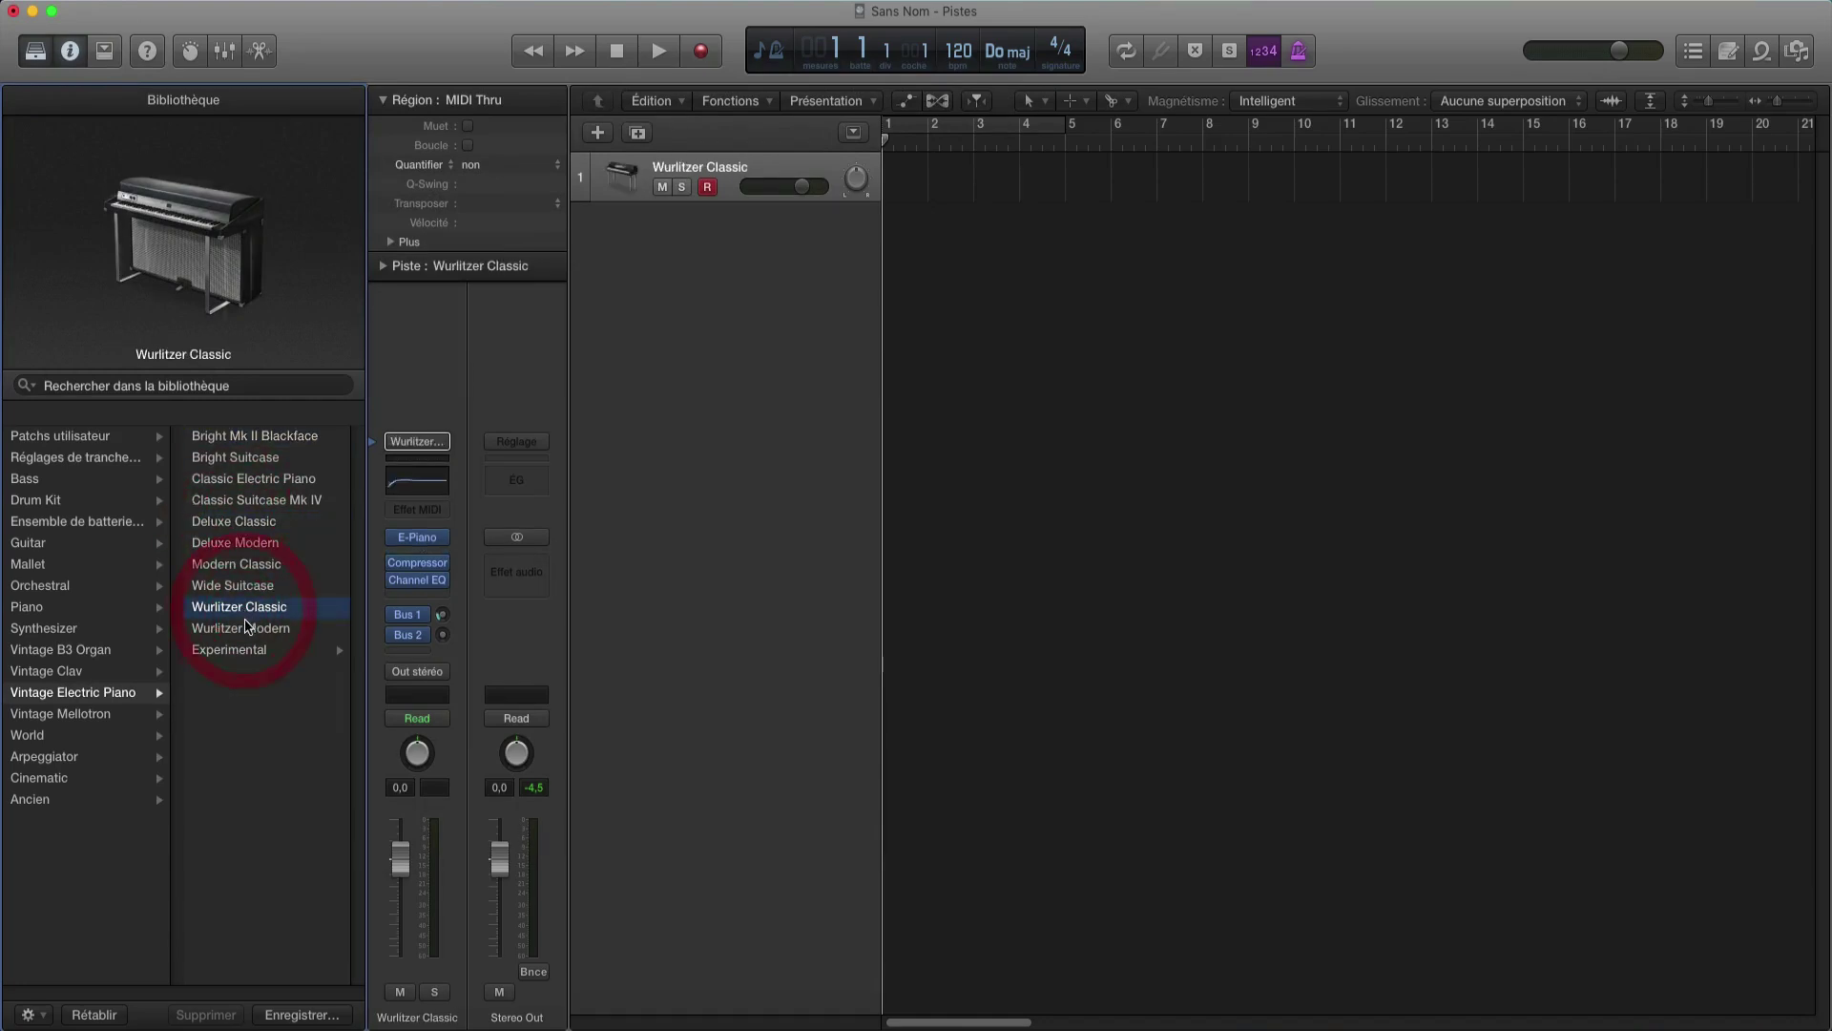
pyautogui.click(245, 628)
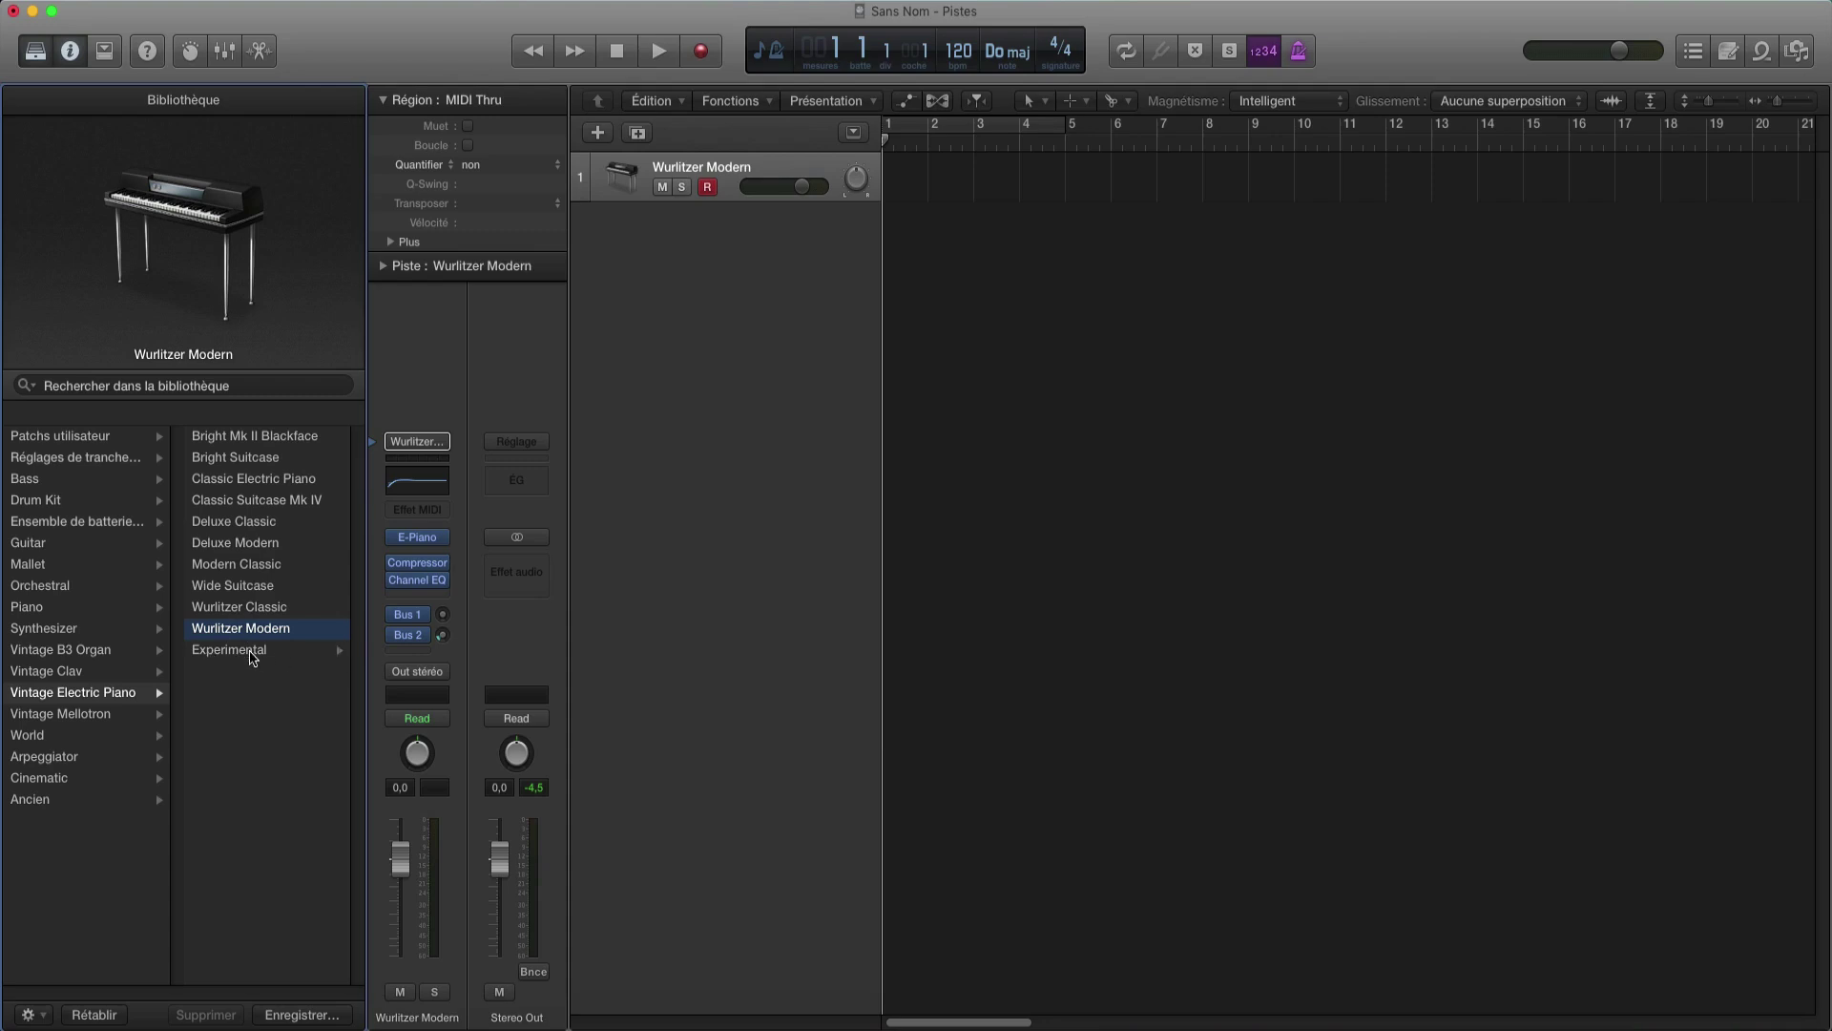
# - Try the Experimental patches Curly Wurlie, Magneto, Suitcase Mk I Overdrive and Plastic Funk Piano, ending with the Bright Suitcase patch
pyautogui.click(243, 651)
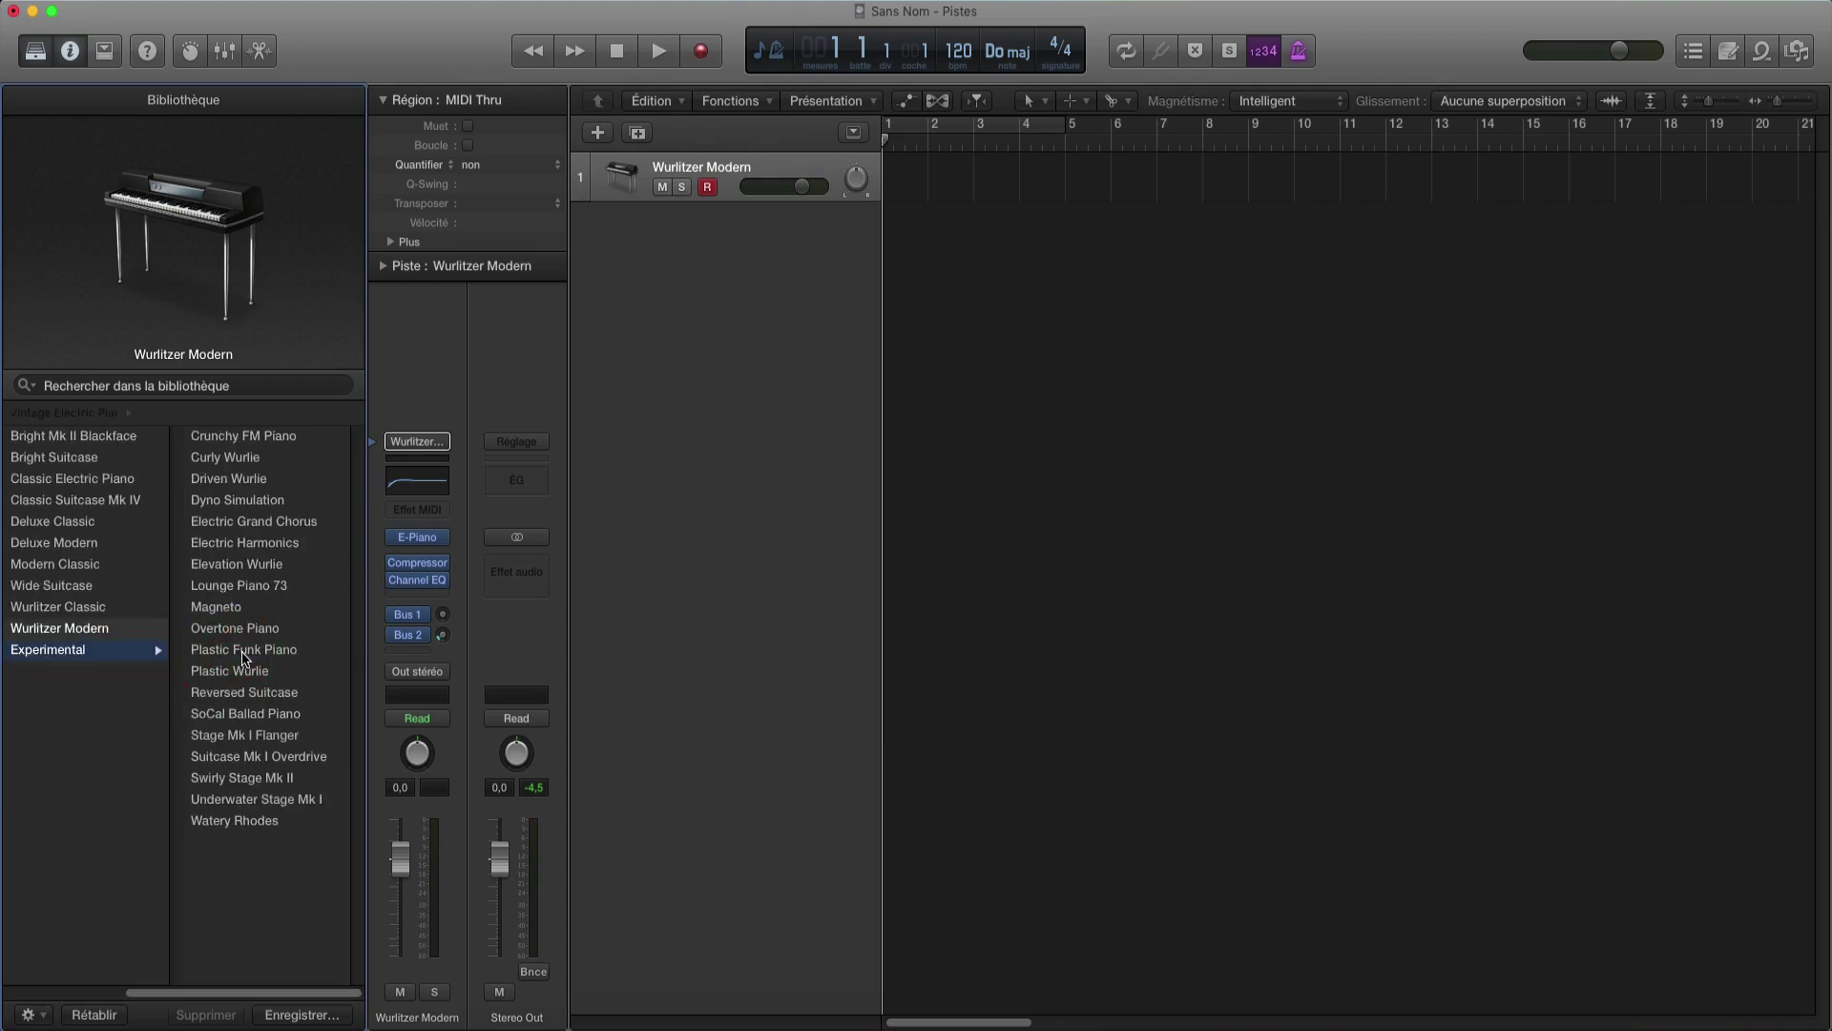
pyautogui.click(252, 465)
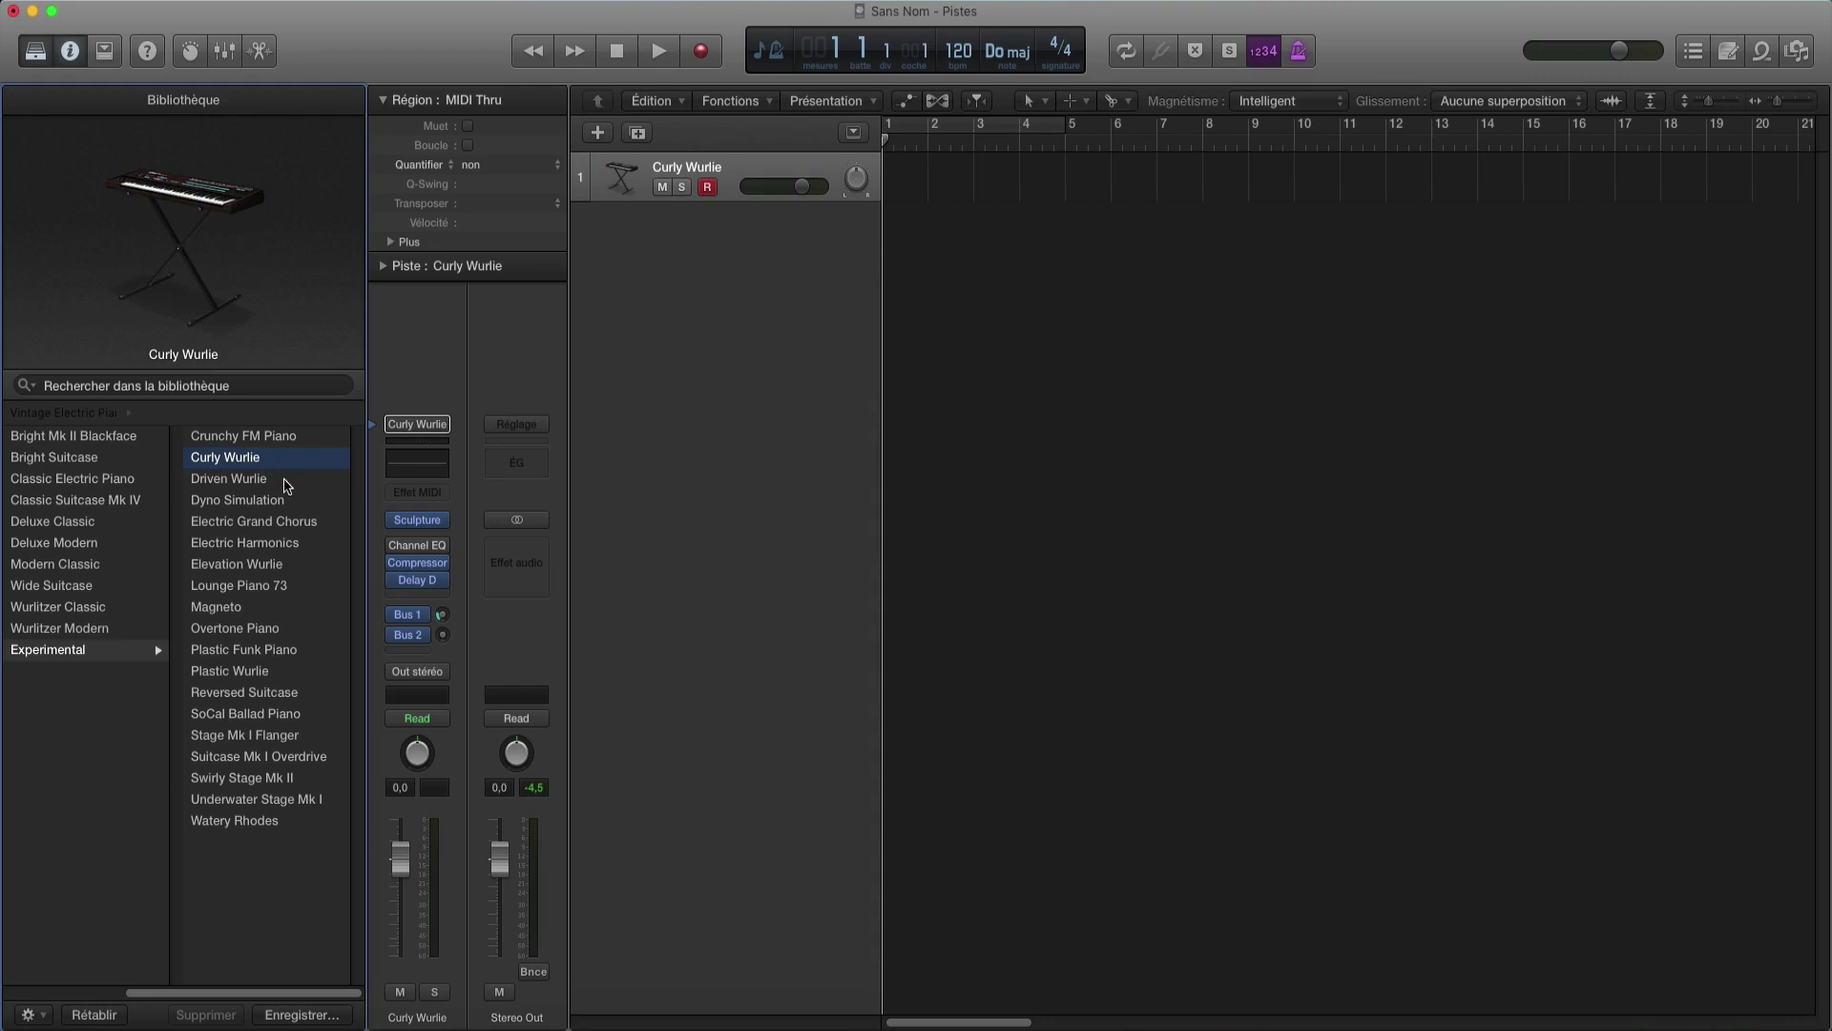
pyautogui.moveTo(420, 530)
pyautogui.click(235, 611)
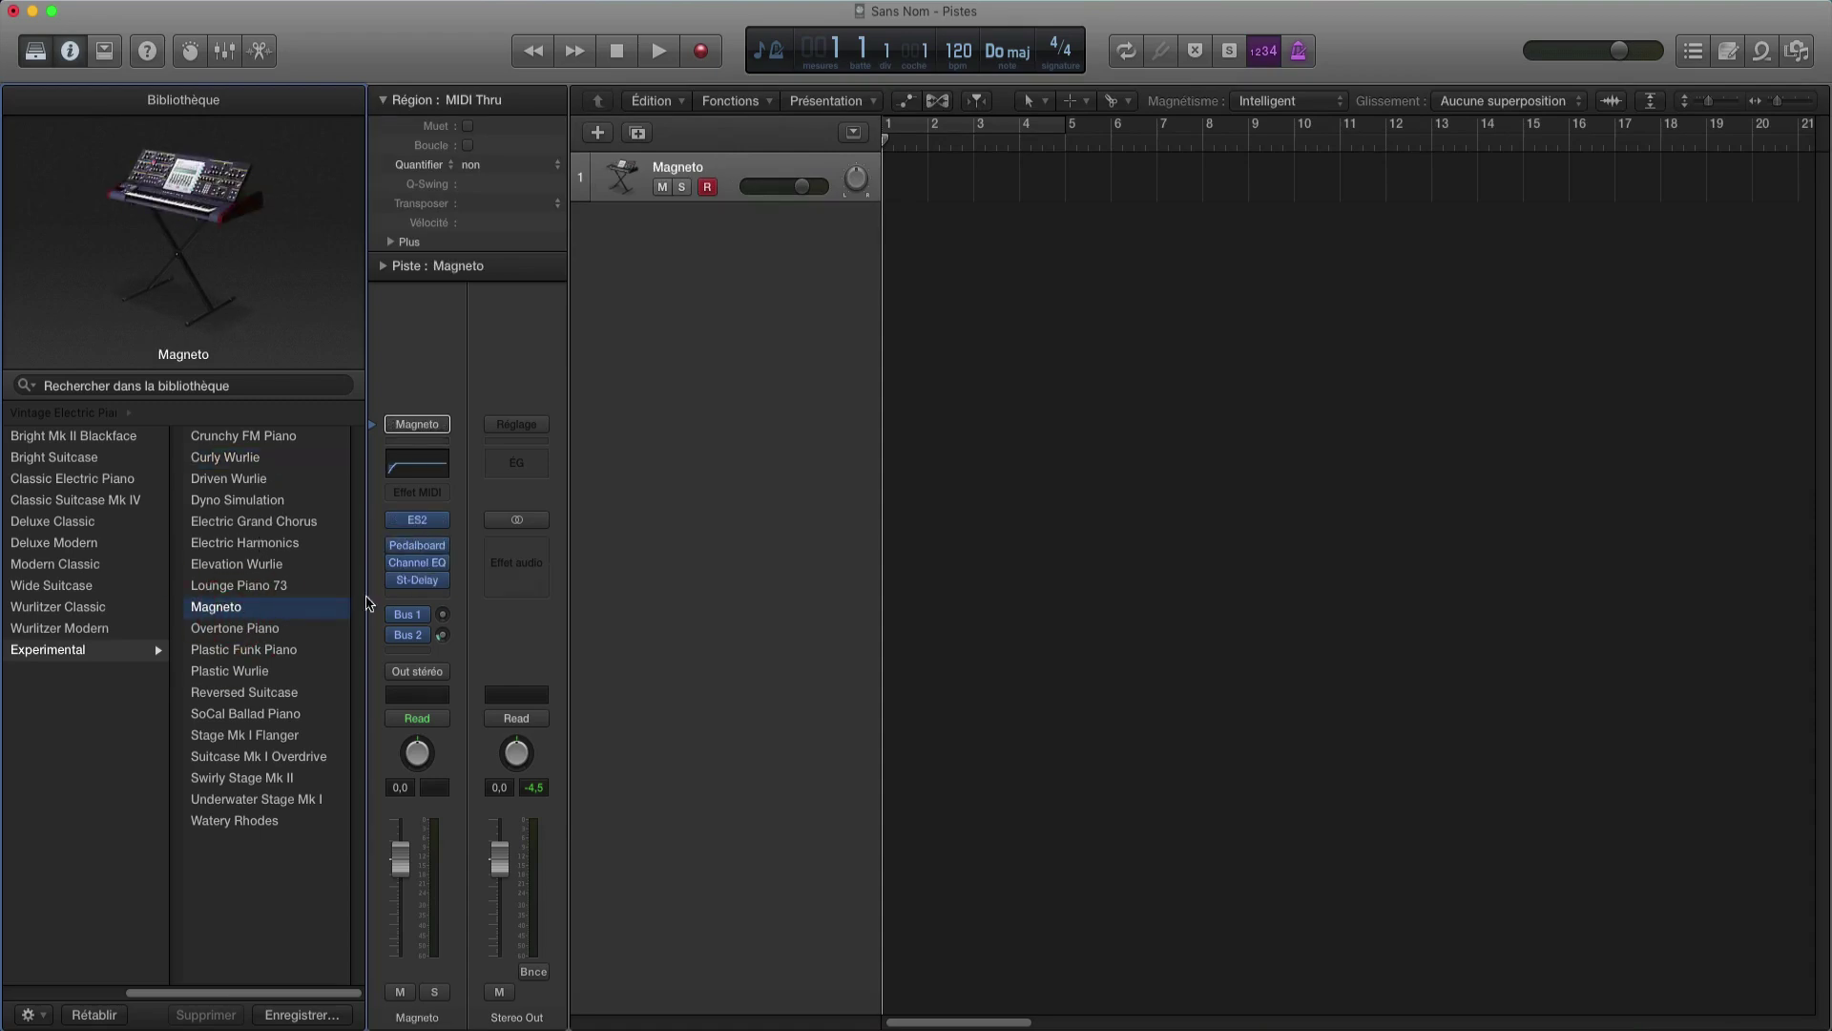
pyautogui.click(251, 754)
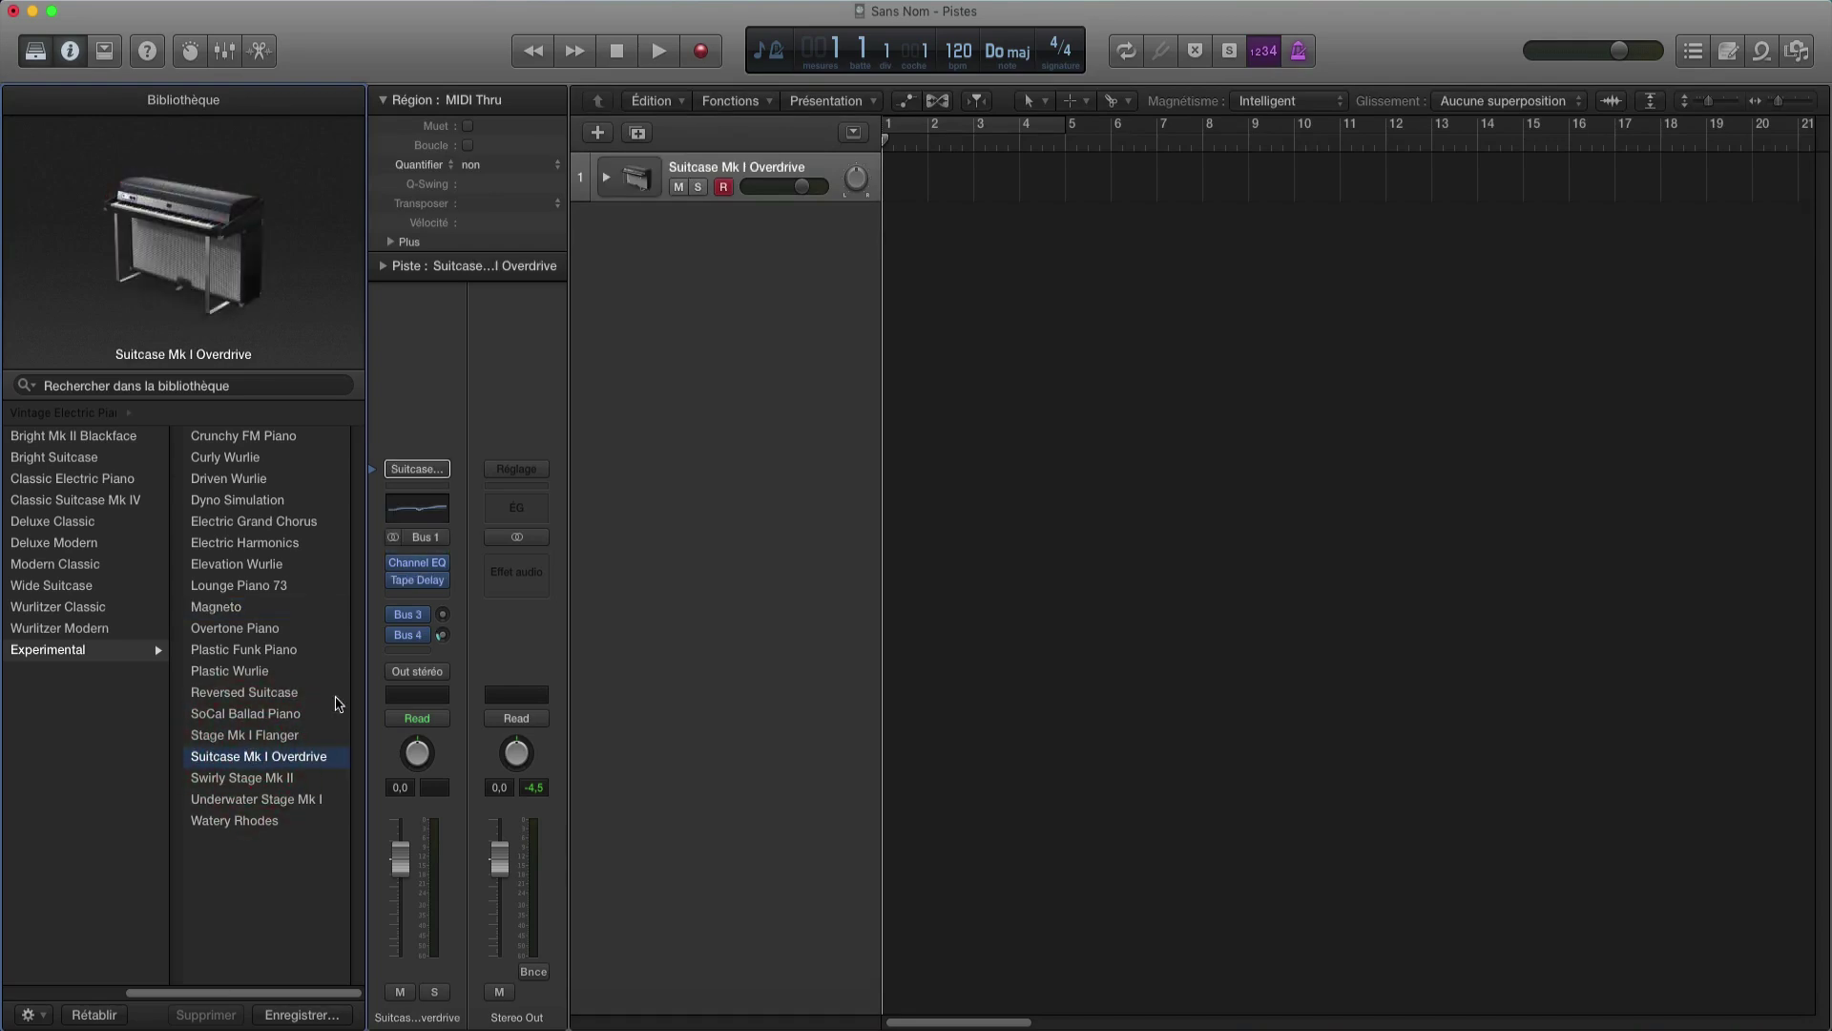
pyautogui.click(253, 657)
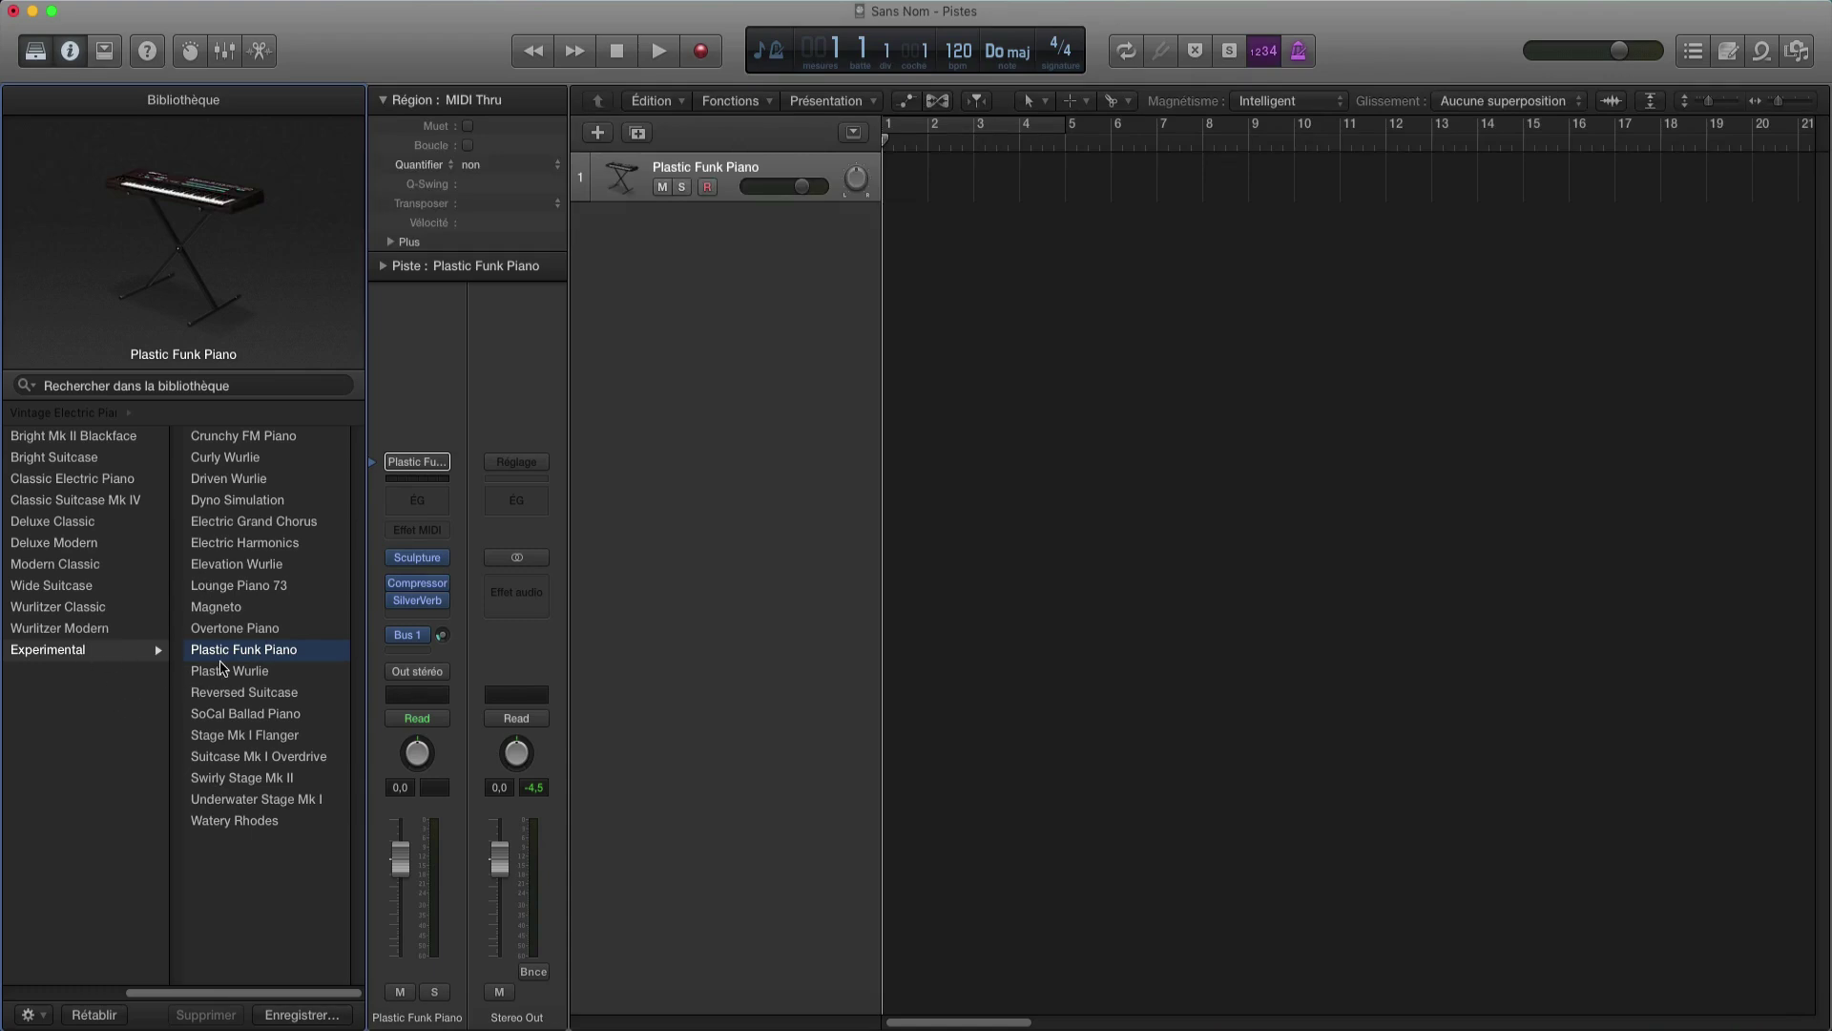
pyautogui.click(72, 461)
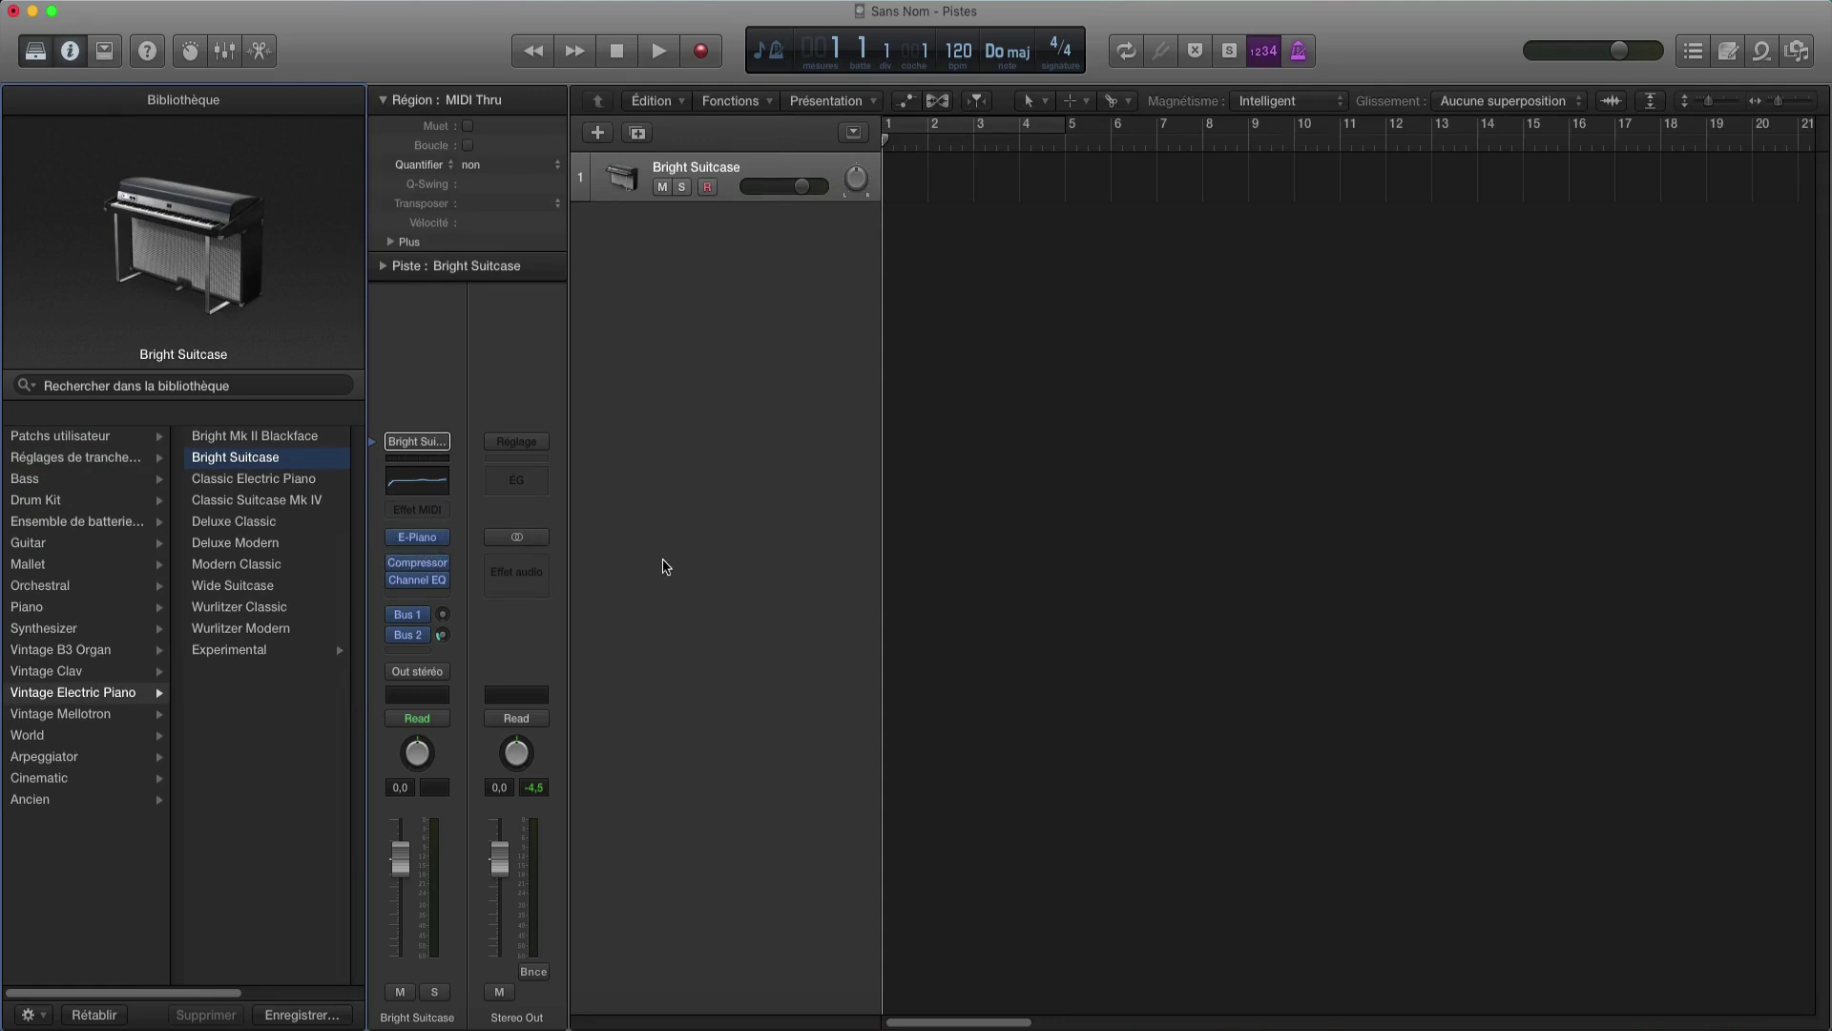
# - Delete the Bright Suitcase track
pyautogui.click(738, 168)
pyautogui.rightClick(738, 163)
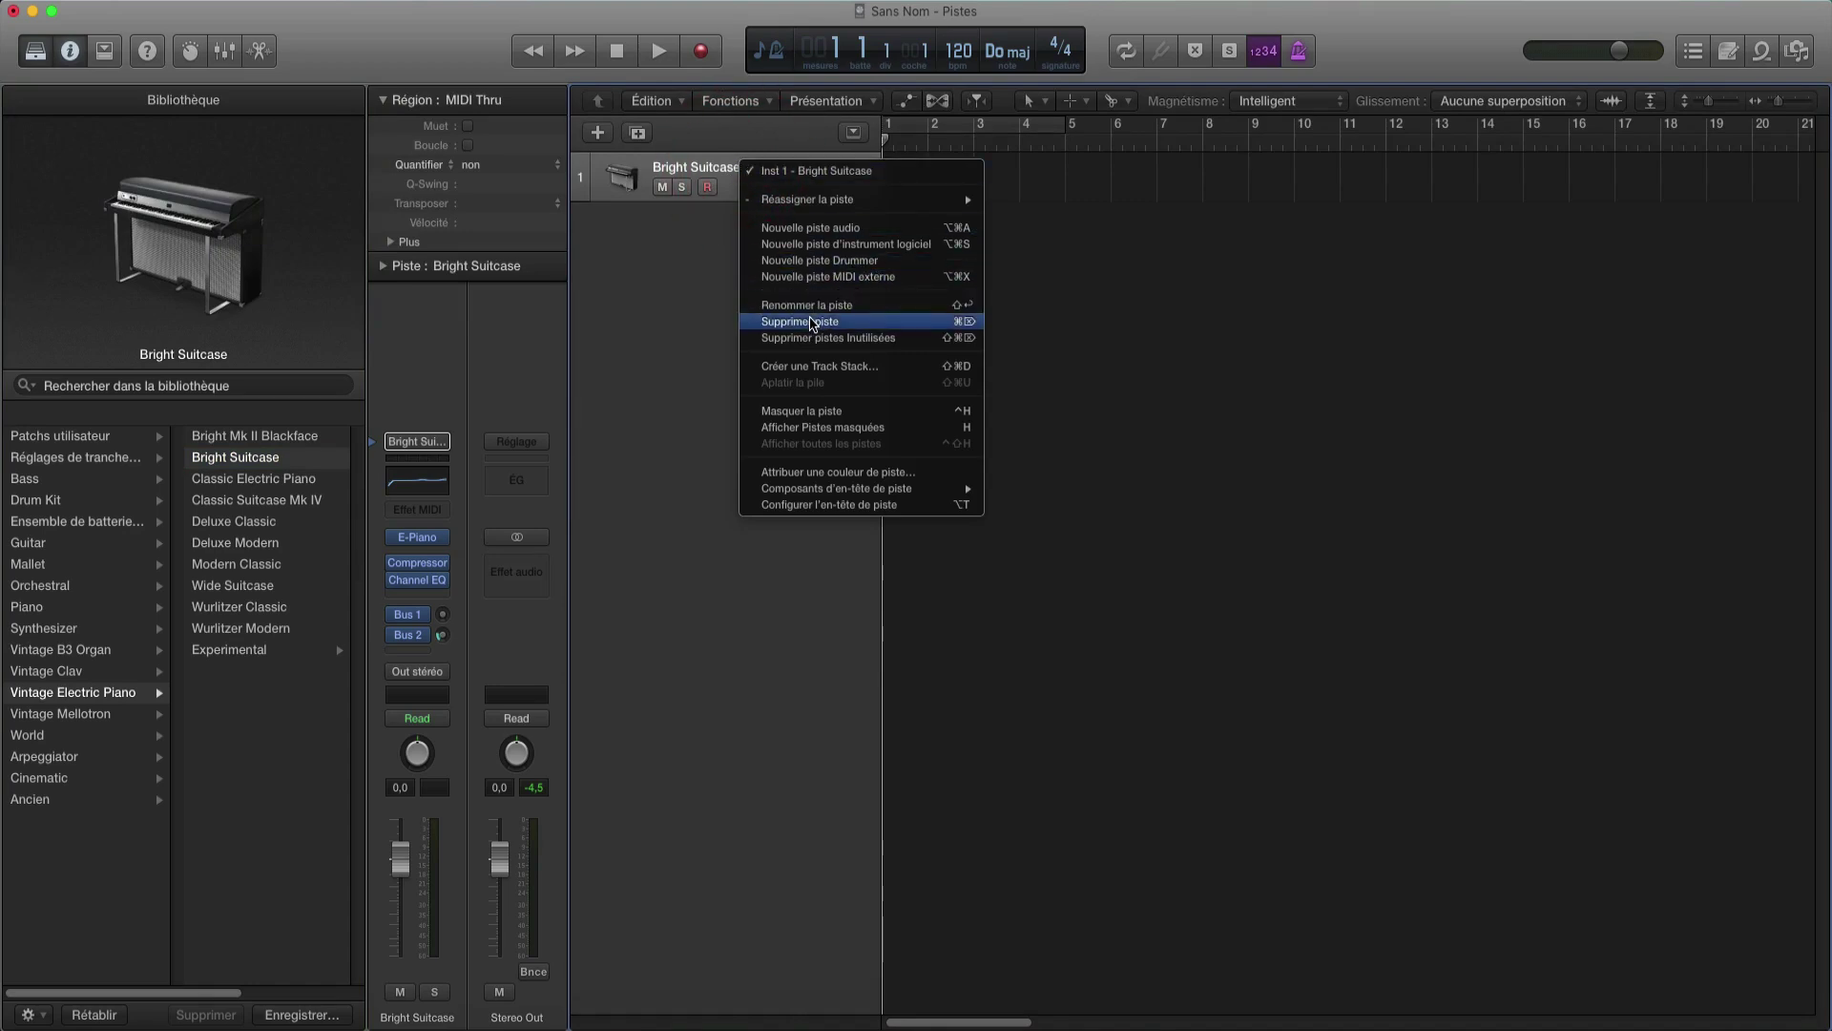
pyautogui.click(812, 322)
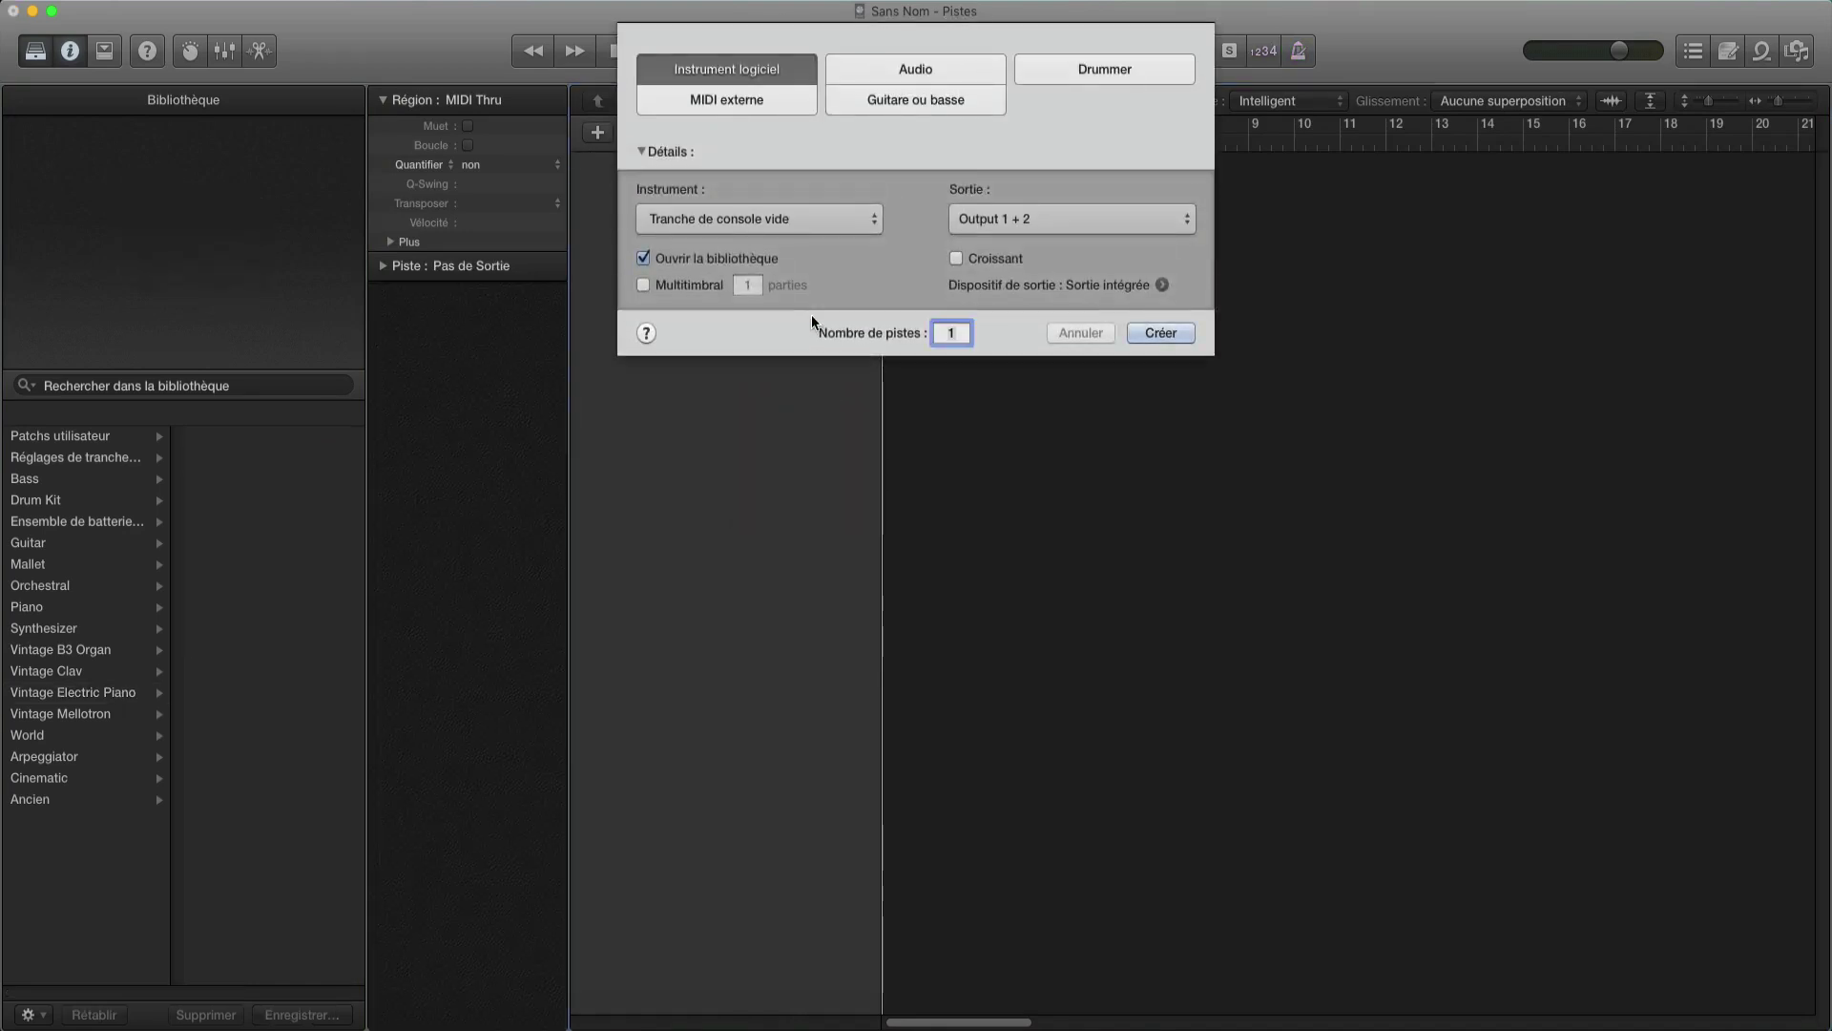
# - Create one software instrument track using the default patch (Patch par défaut)
pyautogui.click(770, 220)
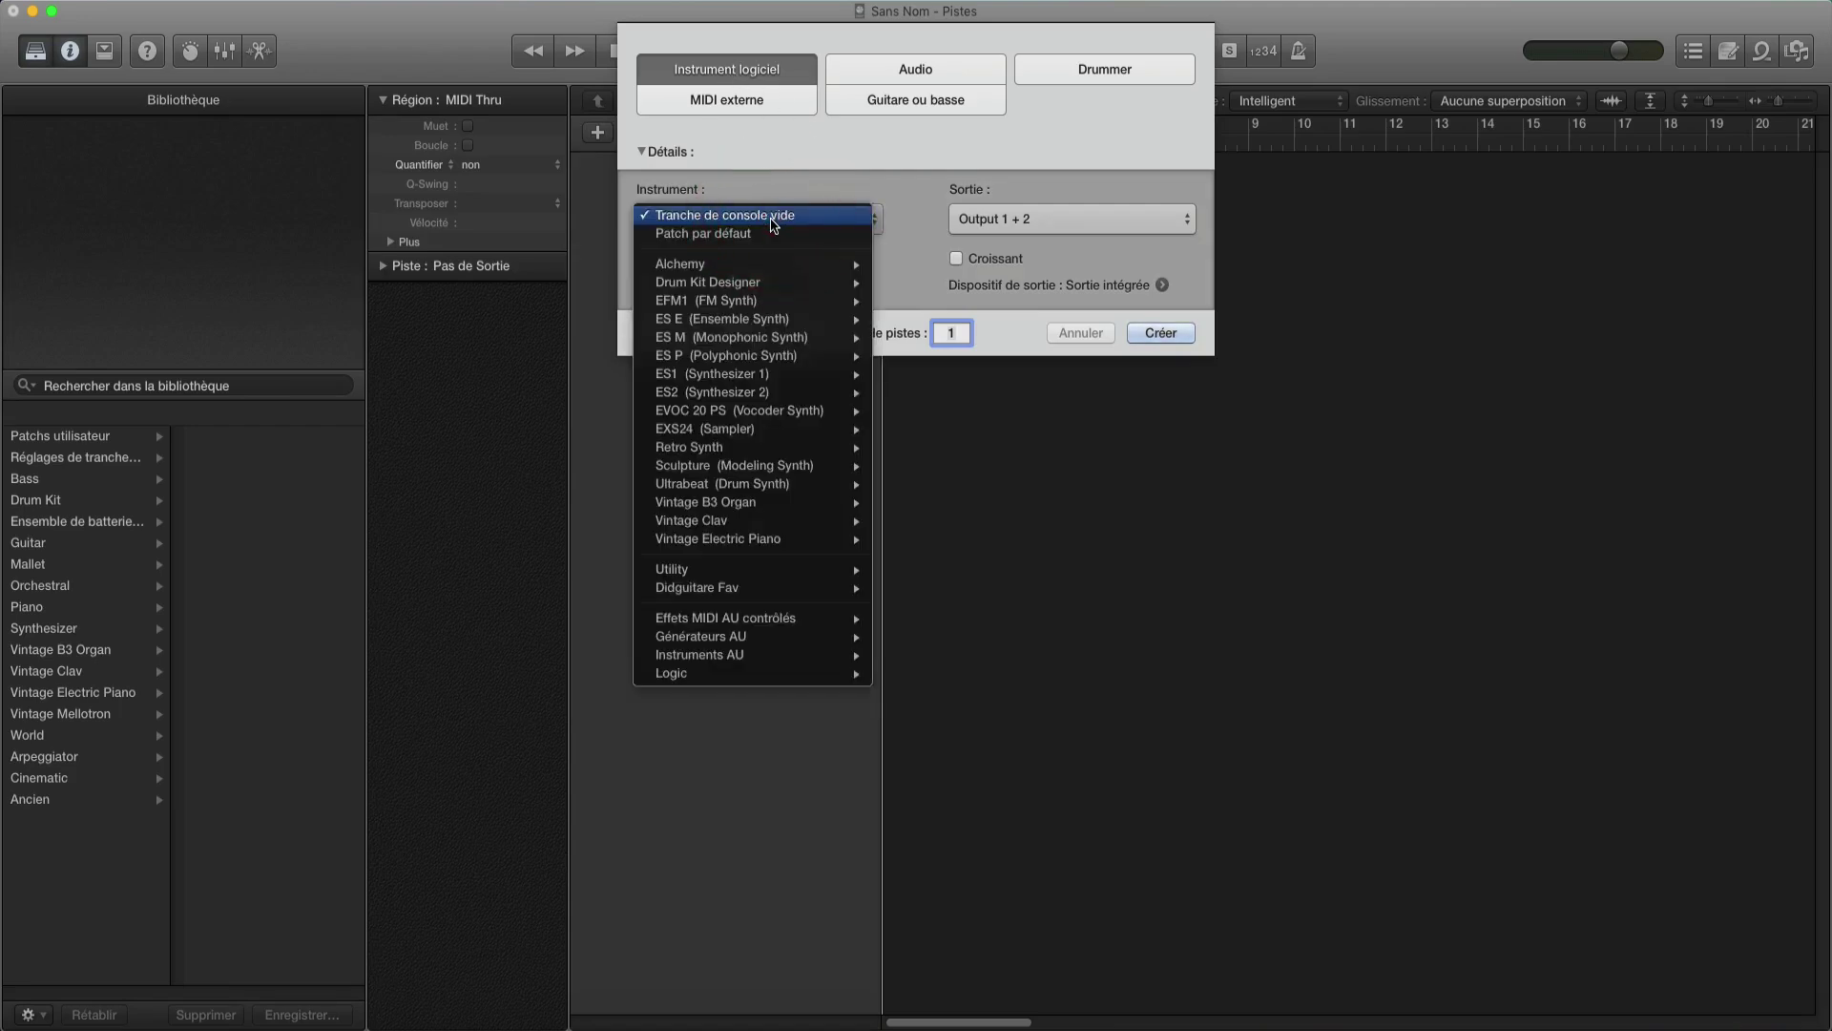
pyautogui.click(761, 233)
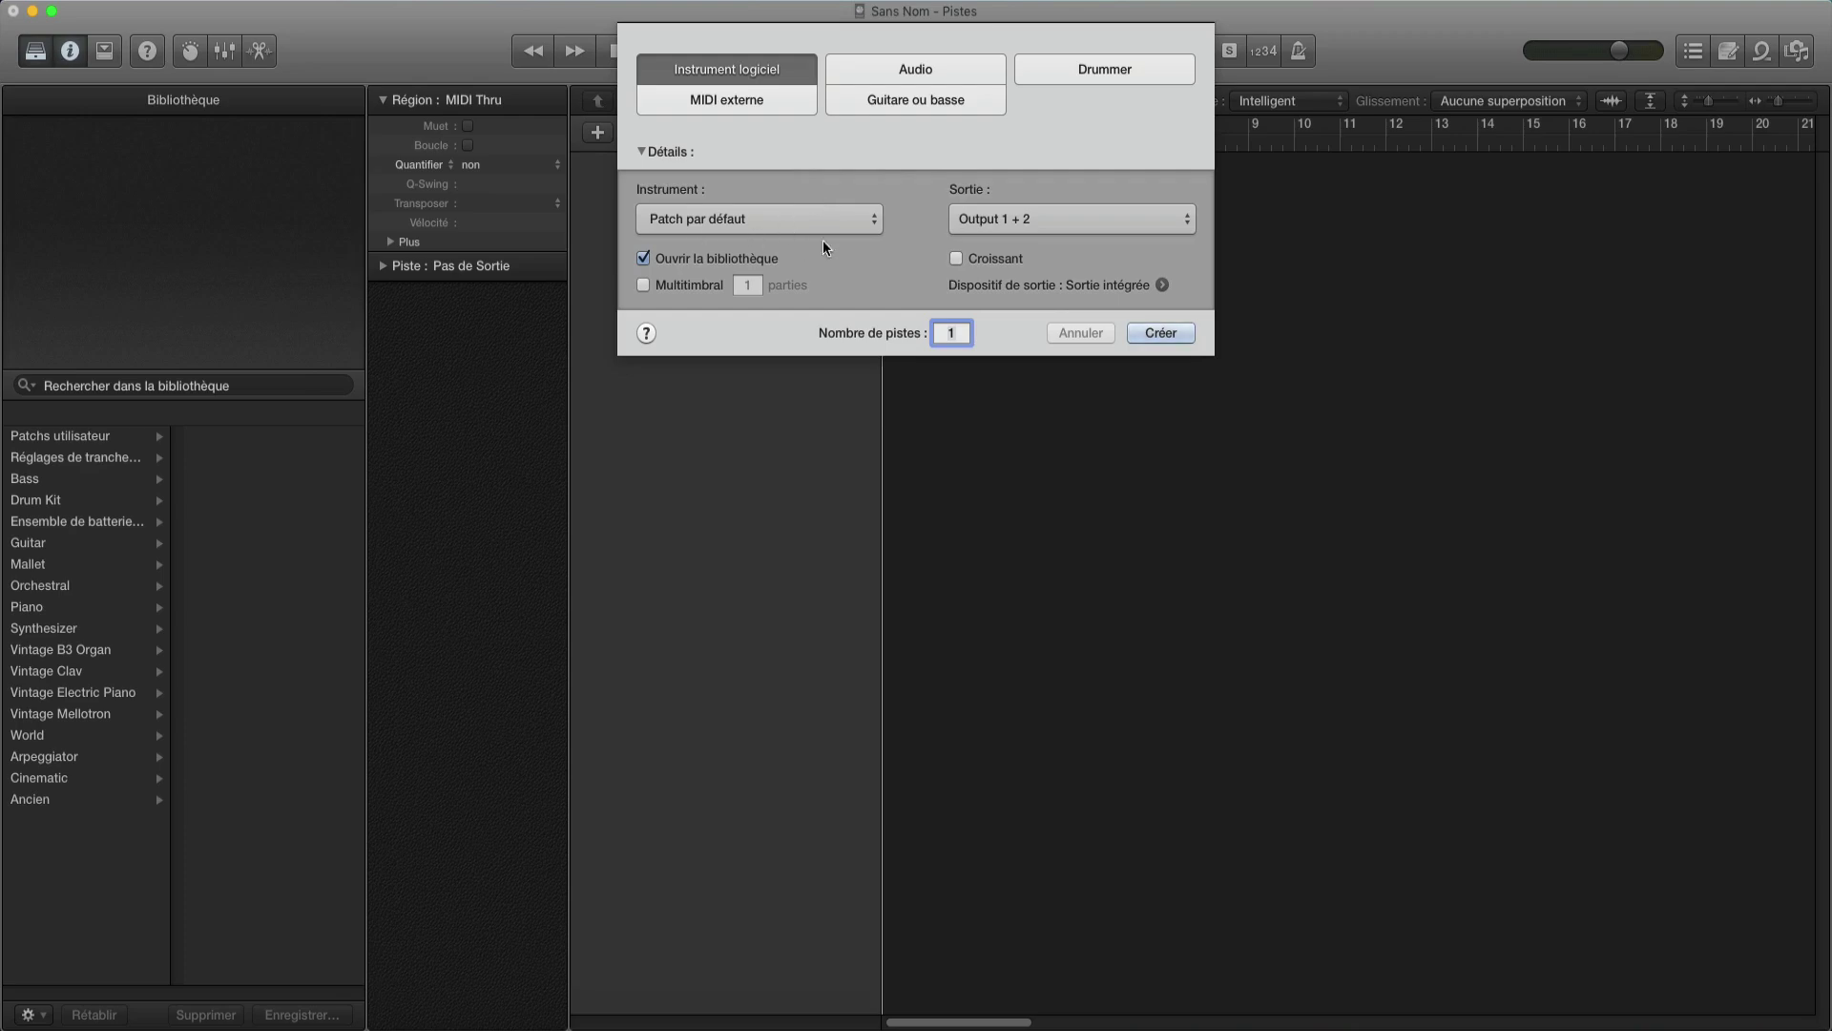
pyautogui.click(1167, 334)
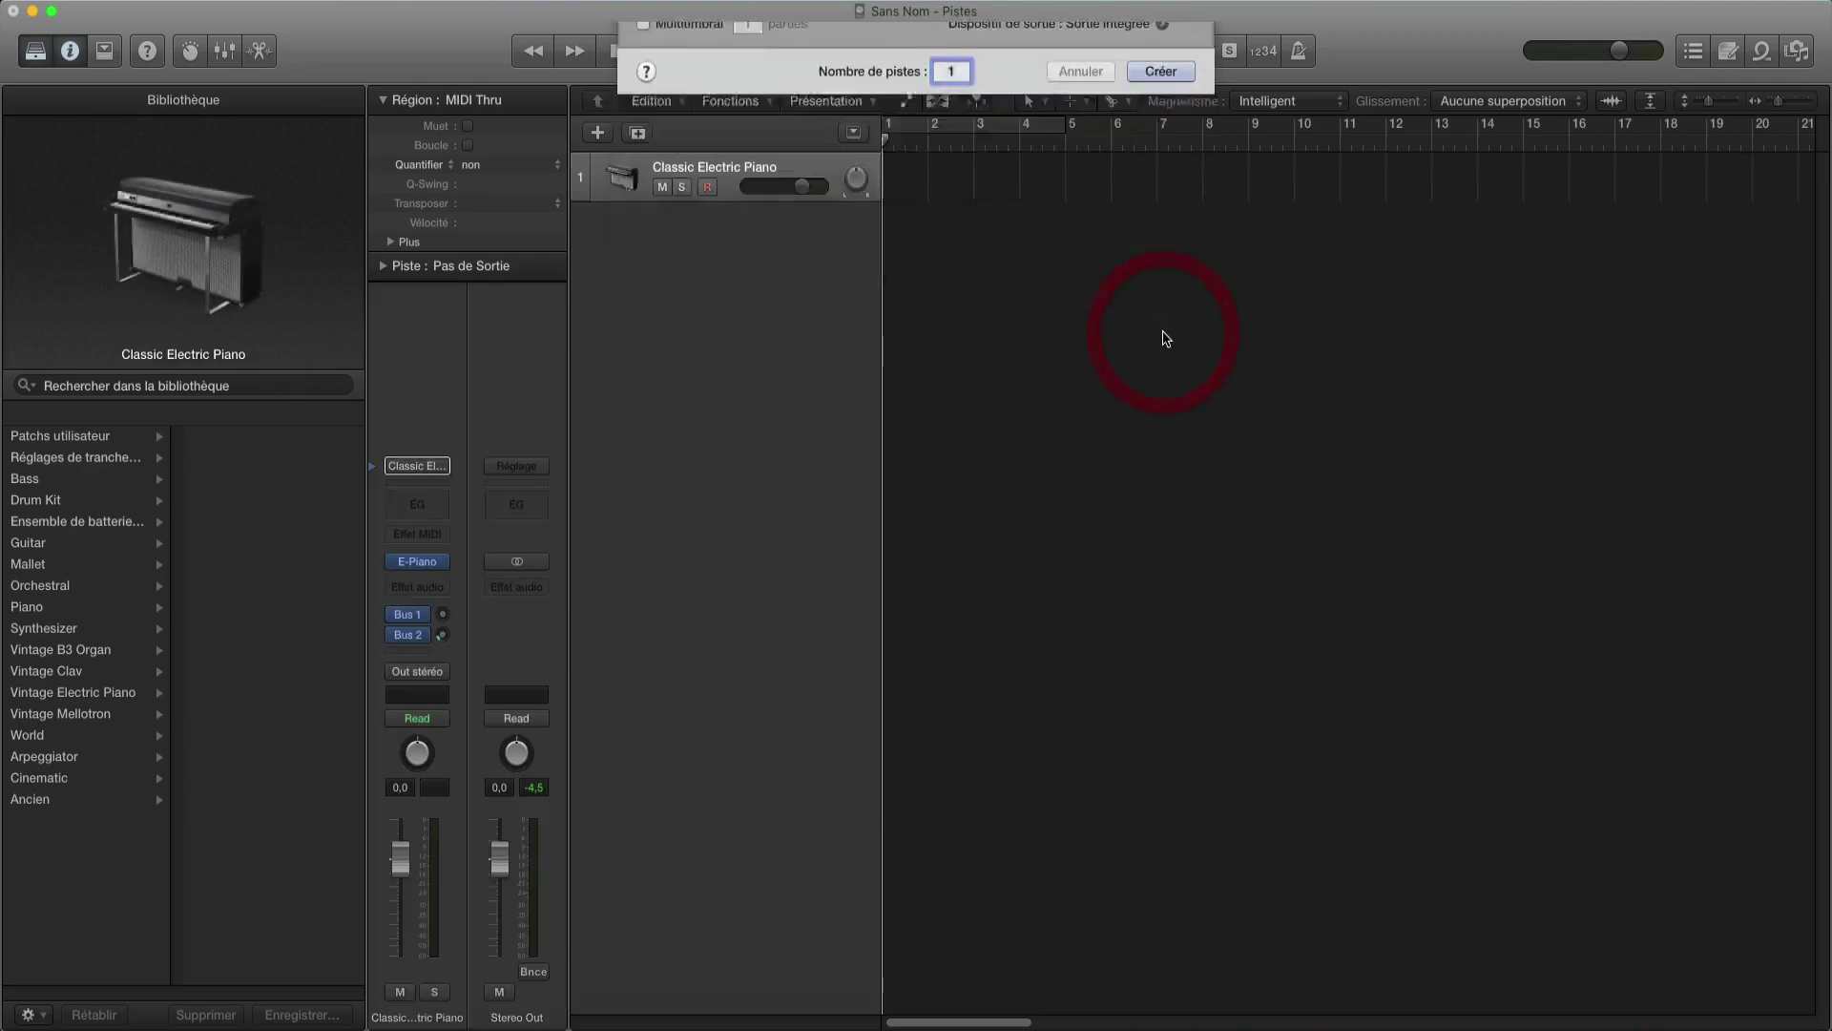
# - Delete the Classic Electric Piano track
pyautogui.click(724, 175)
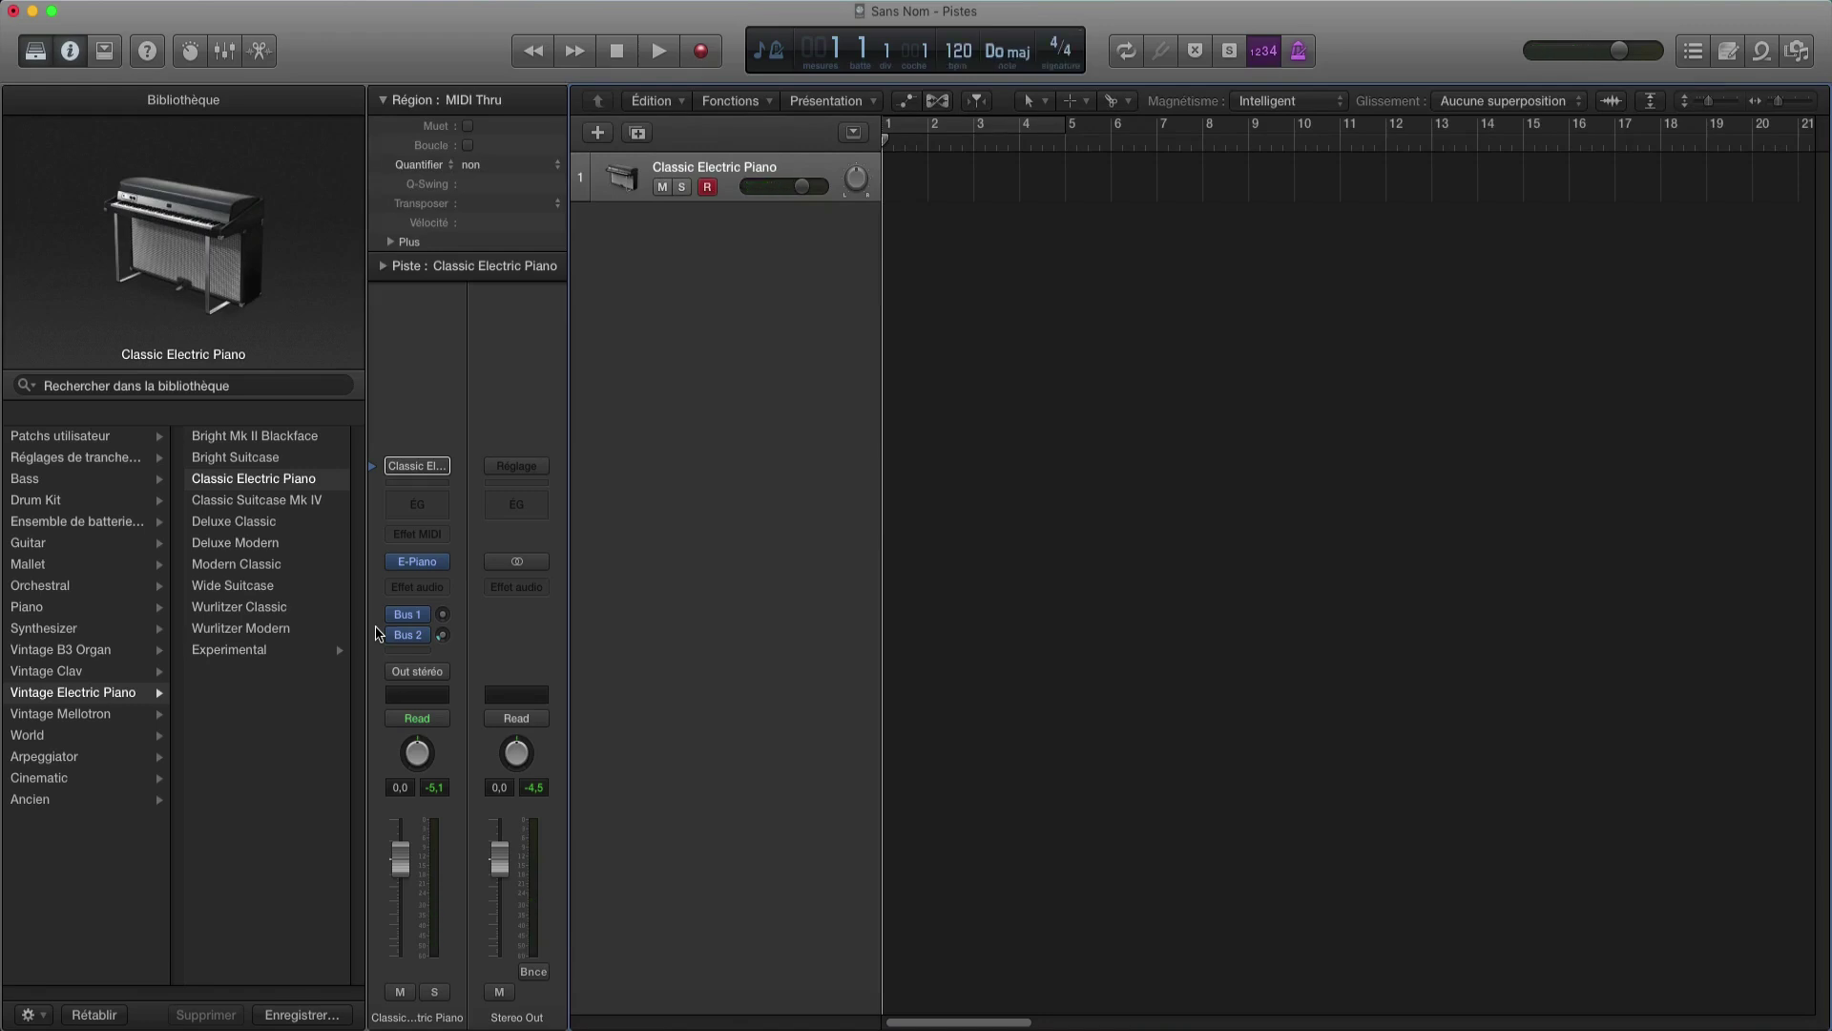
pyautogui.rightClick(763, 175)
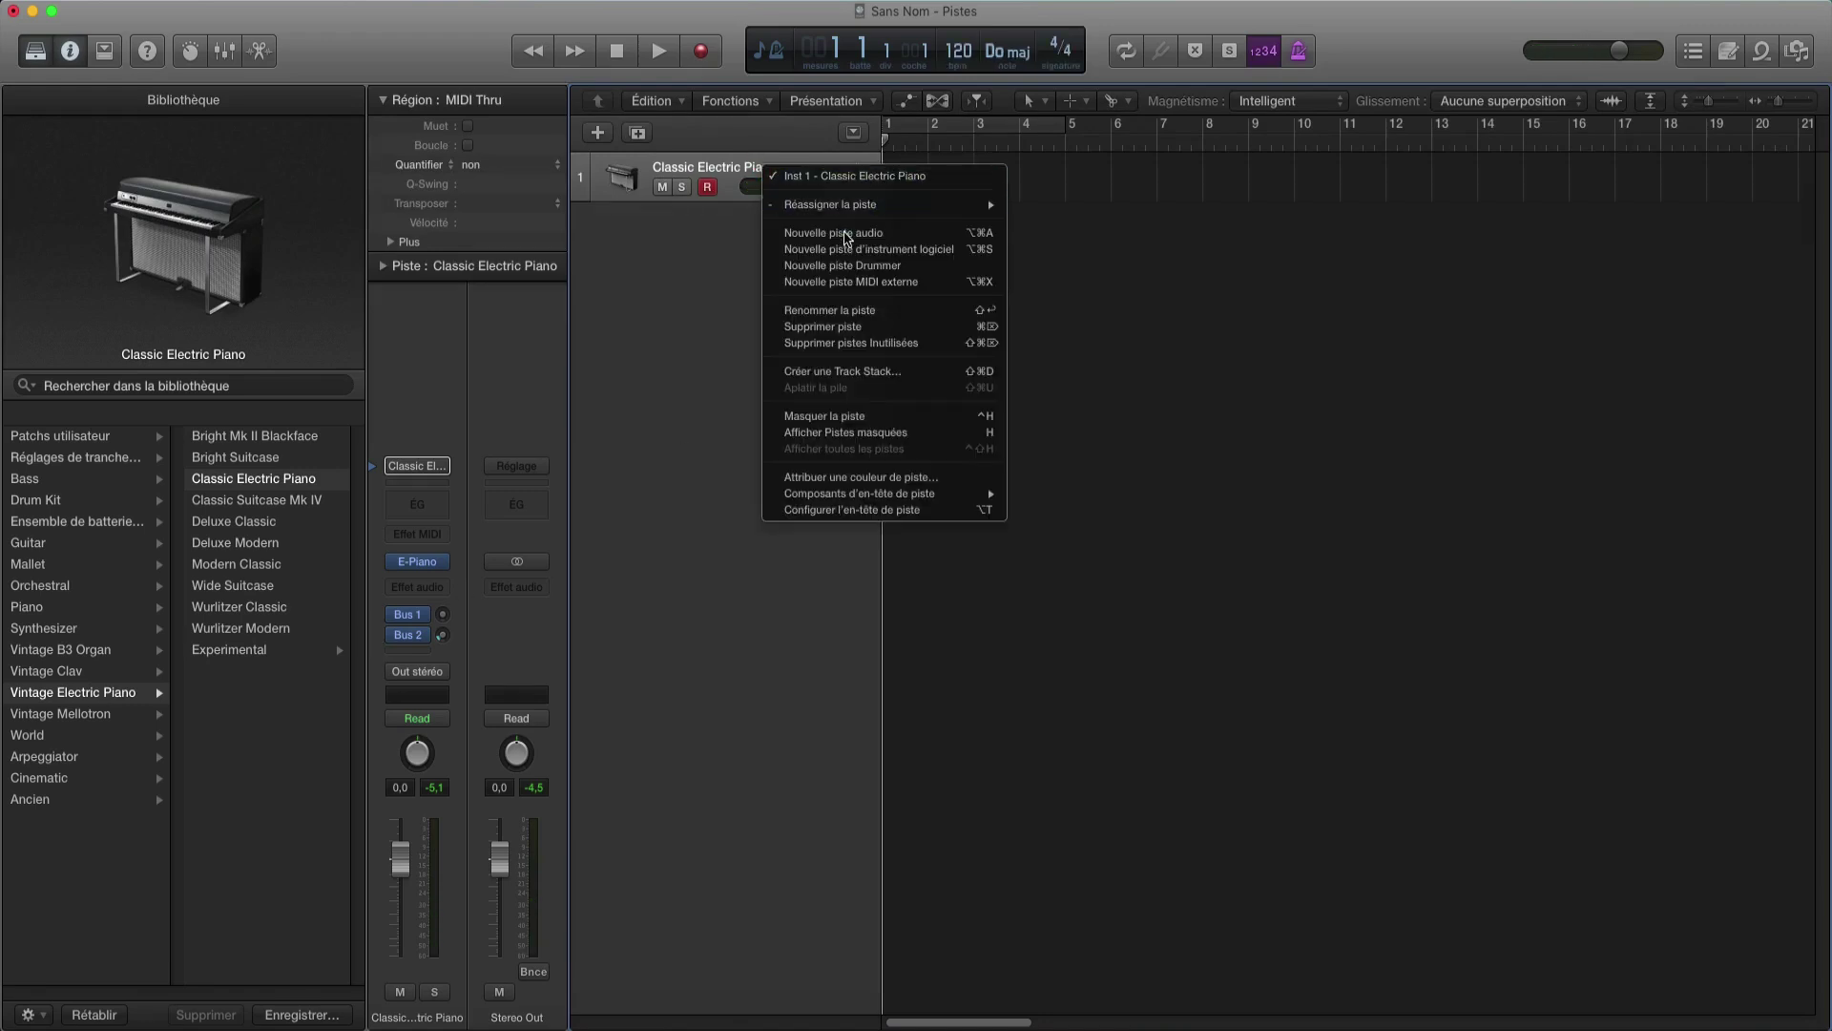
pyautogui.click(843, 329)
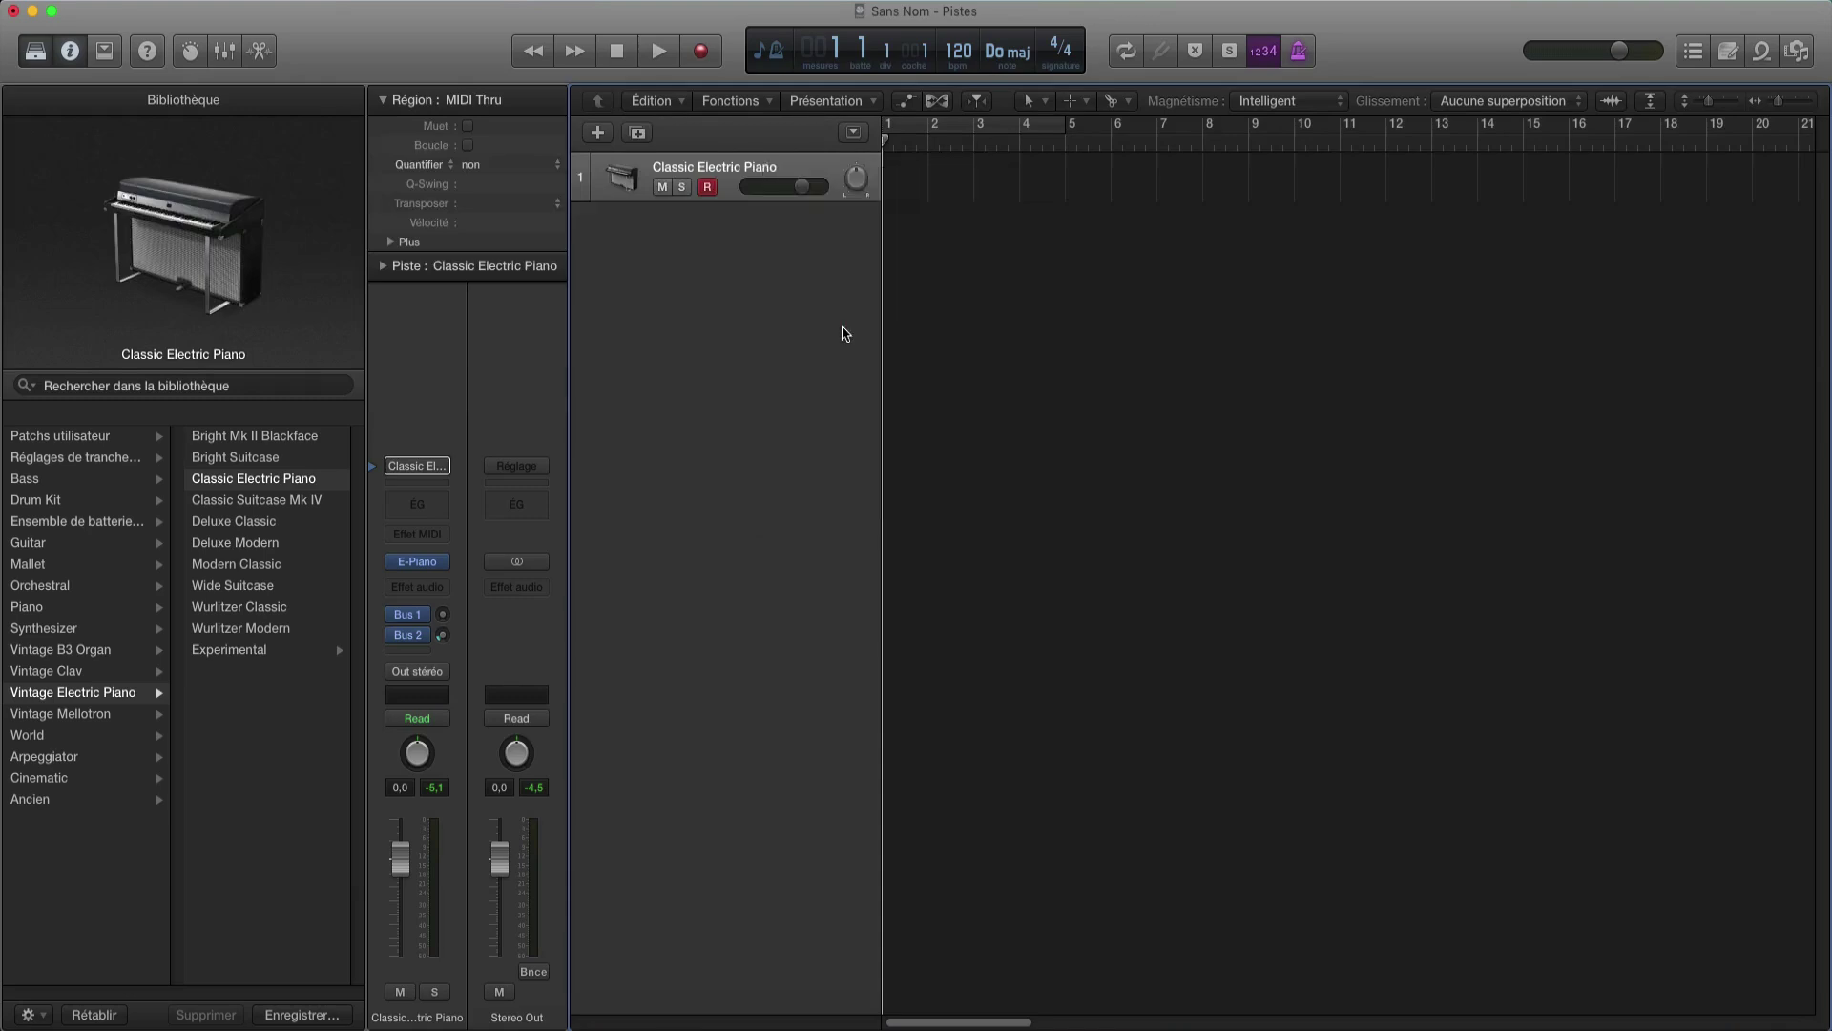
# - Create a new software instrument track with the instrument set to Tranche de console vide
pyautogui.click(734, 220)
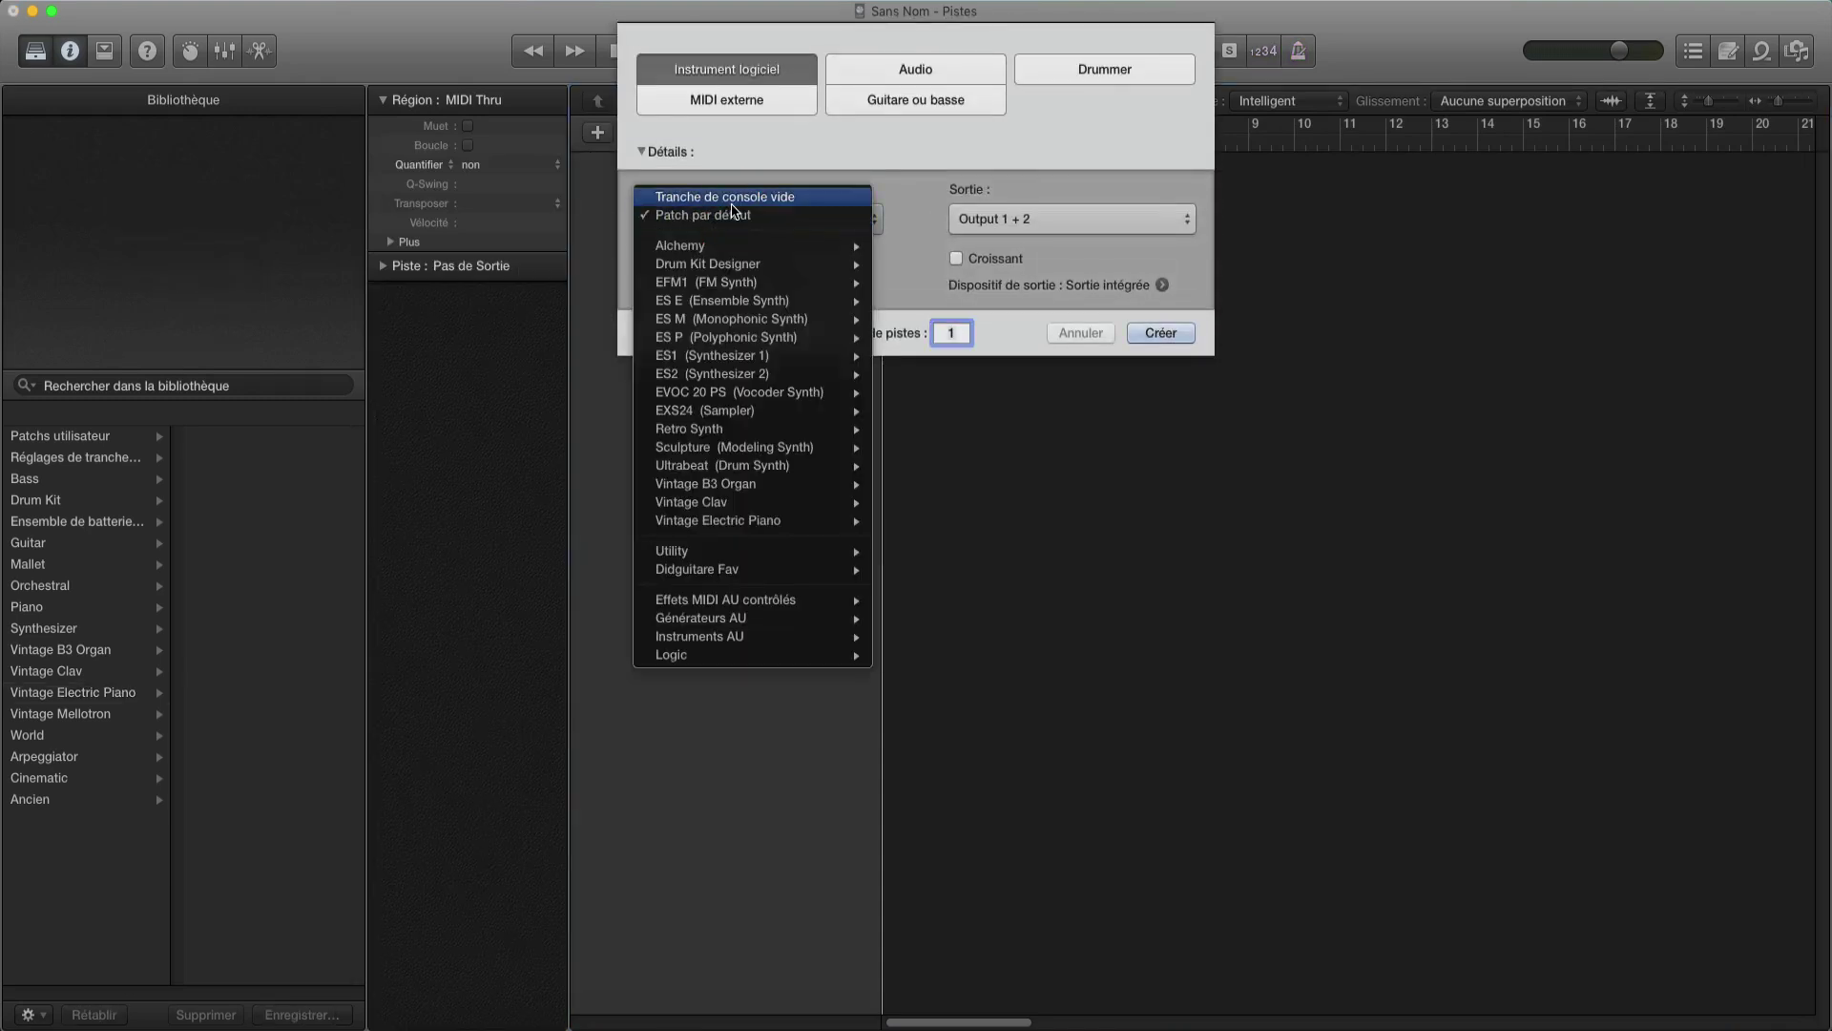
pyautogui.click(672, 194)
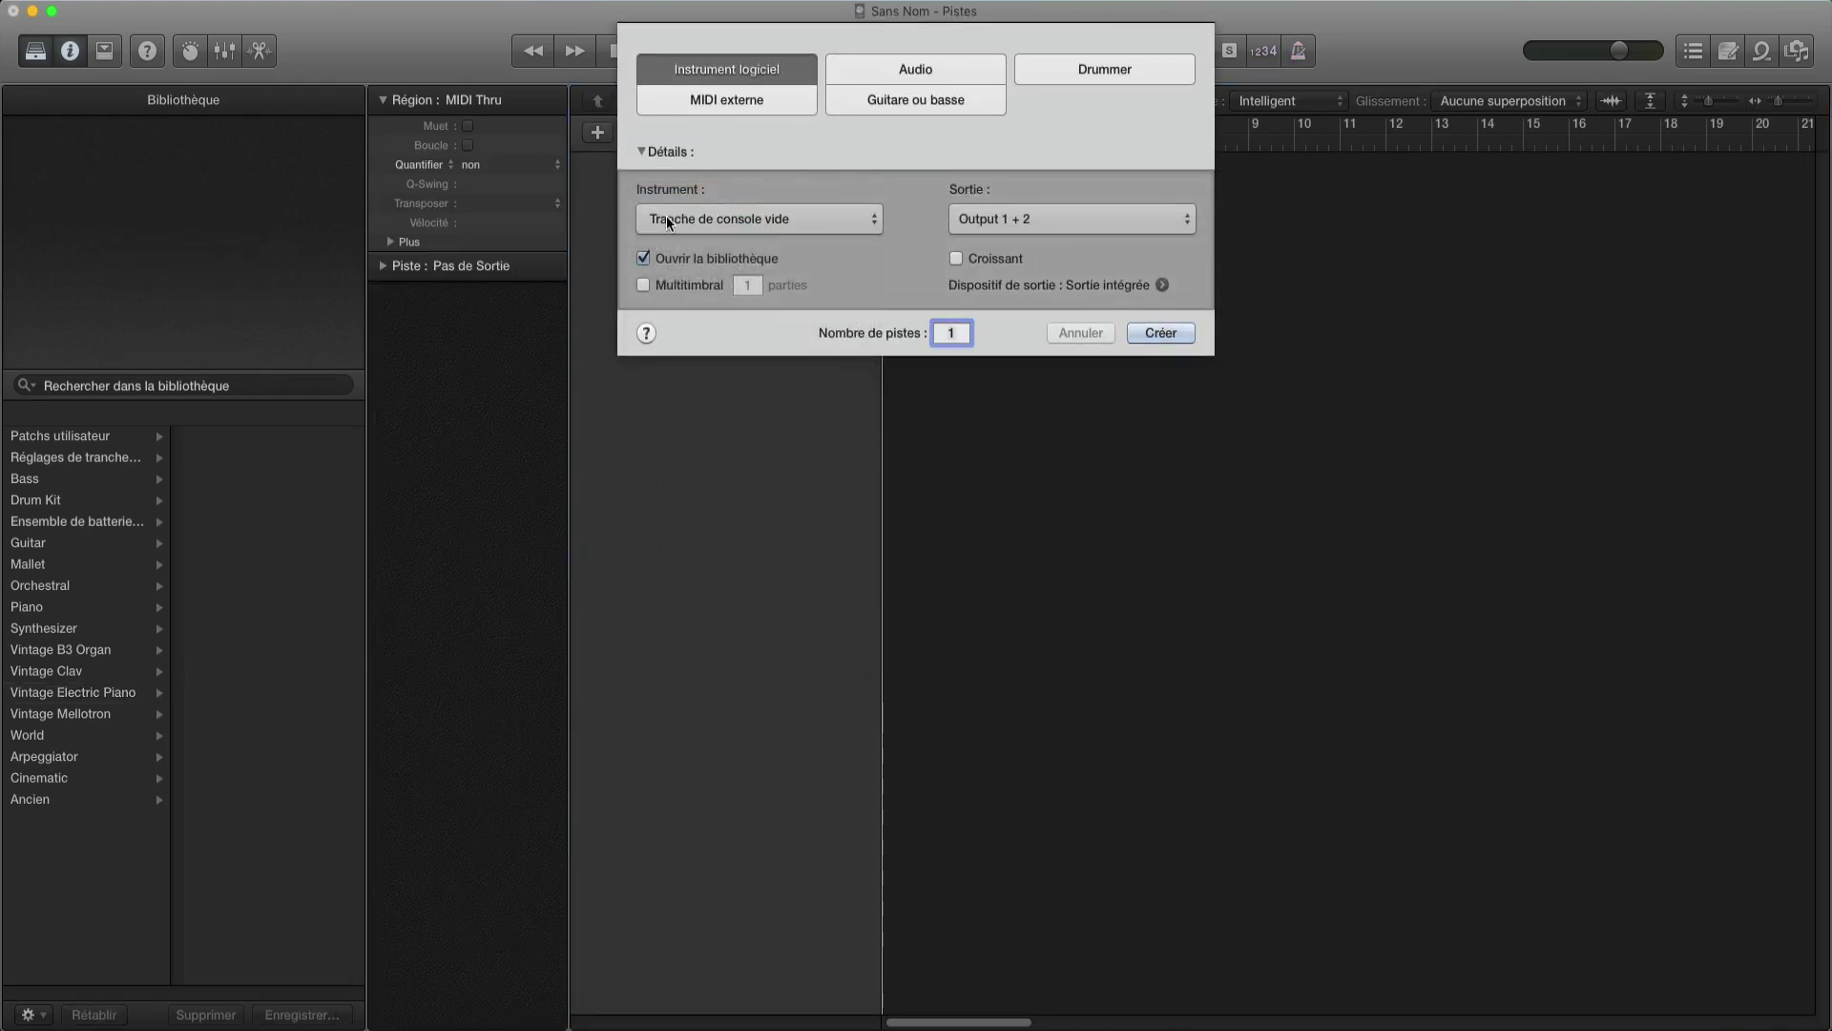
pyautogui.click(1157, 332)
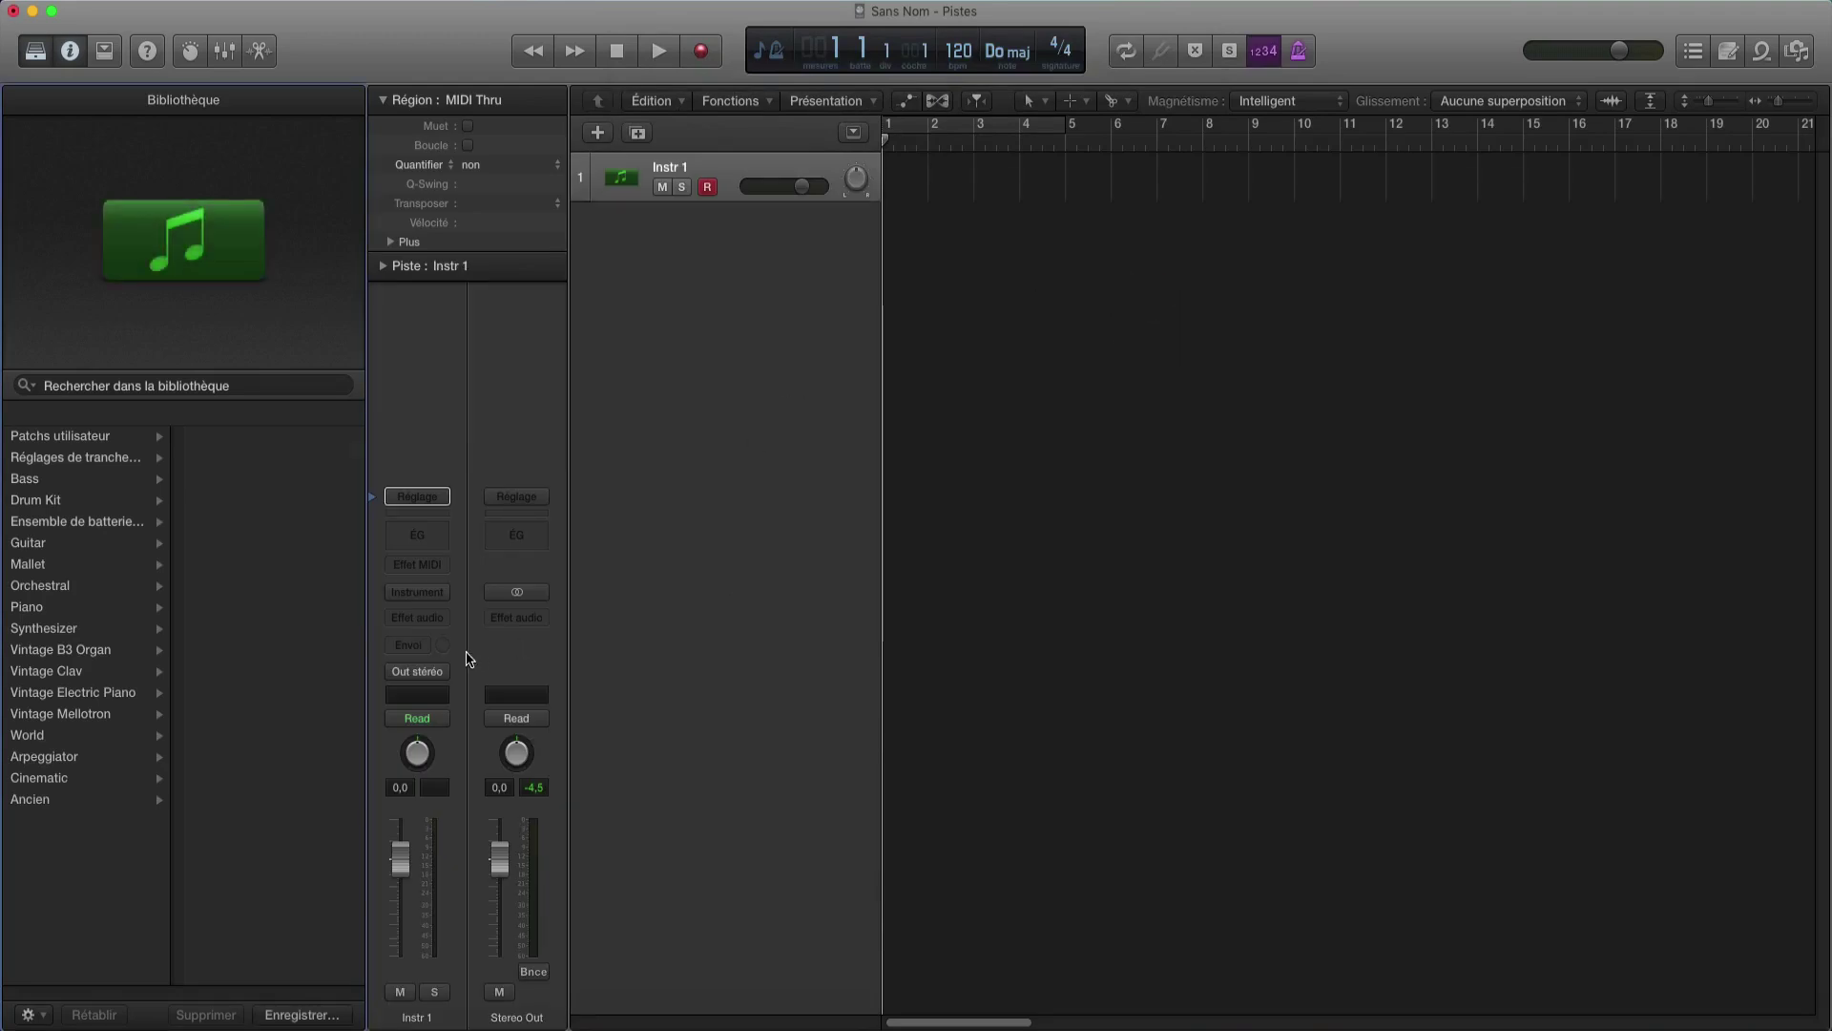
# - Insert the stereo Vintage Electric Piano as the track's instrument and move its window clear of the library and channel strip
pyautogui.click(416, 593)
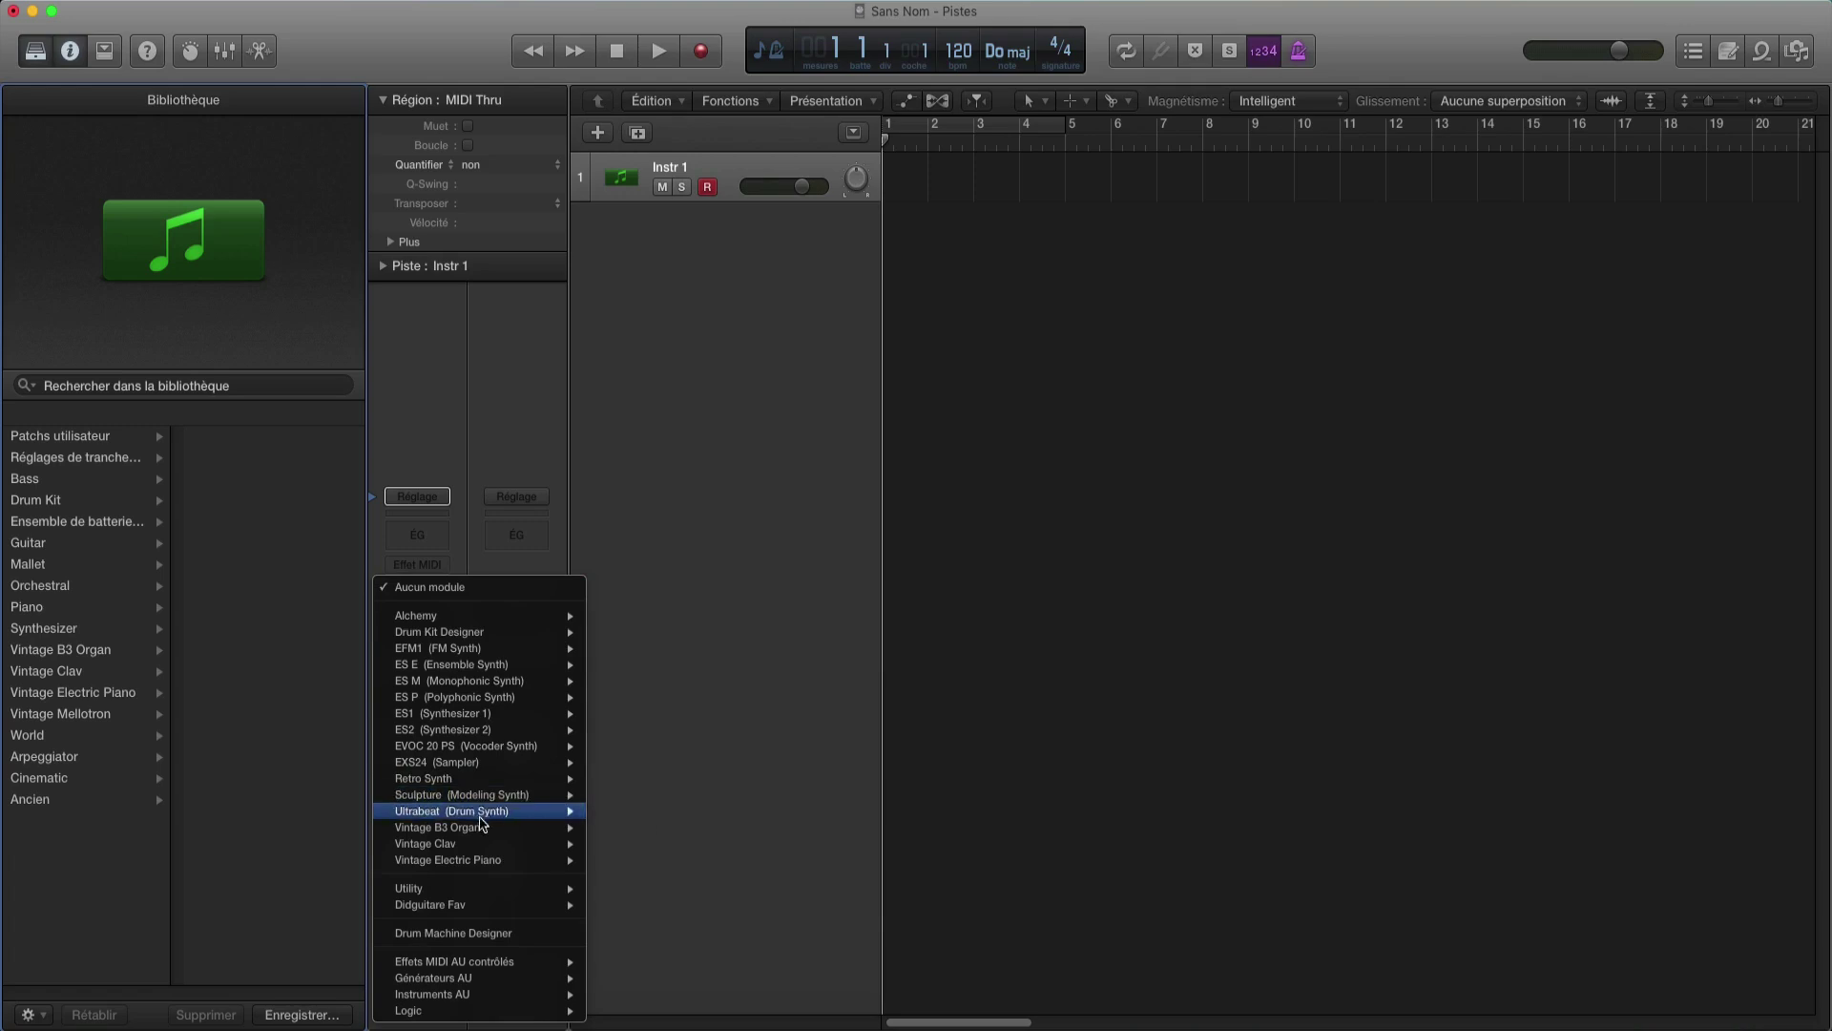
pyautogui.moveTo(478, 865)
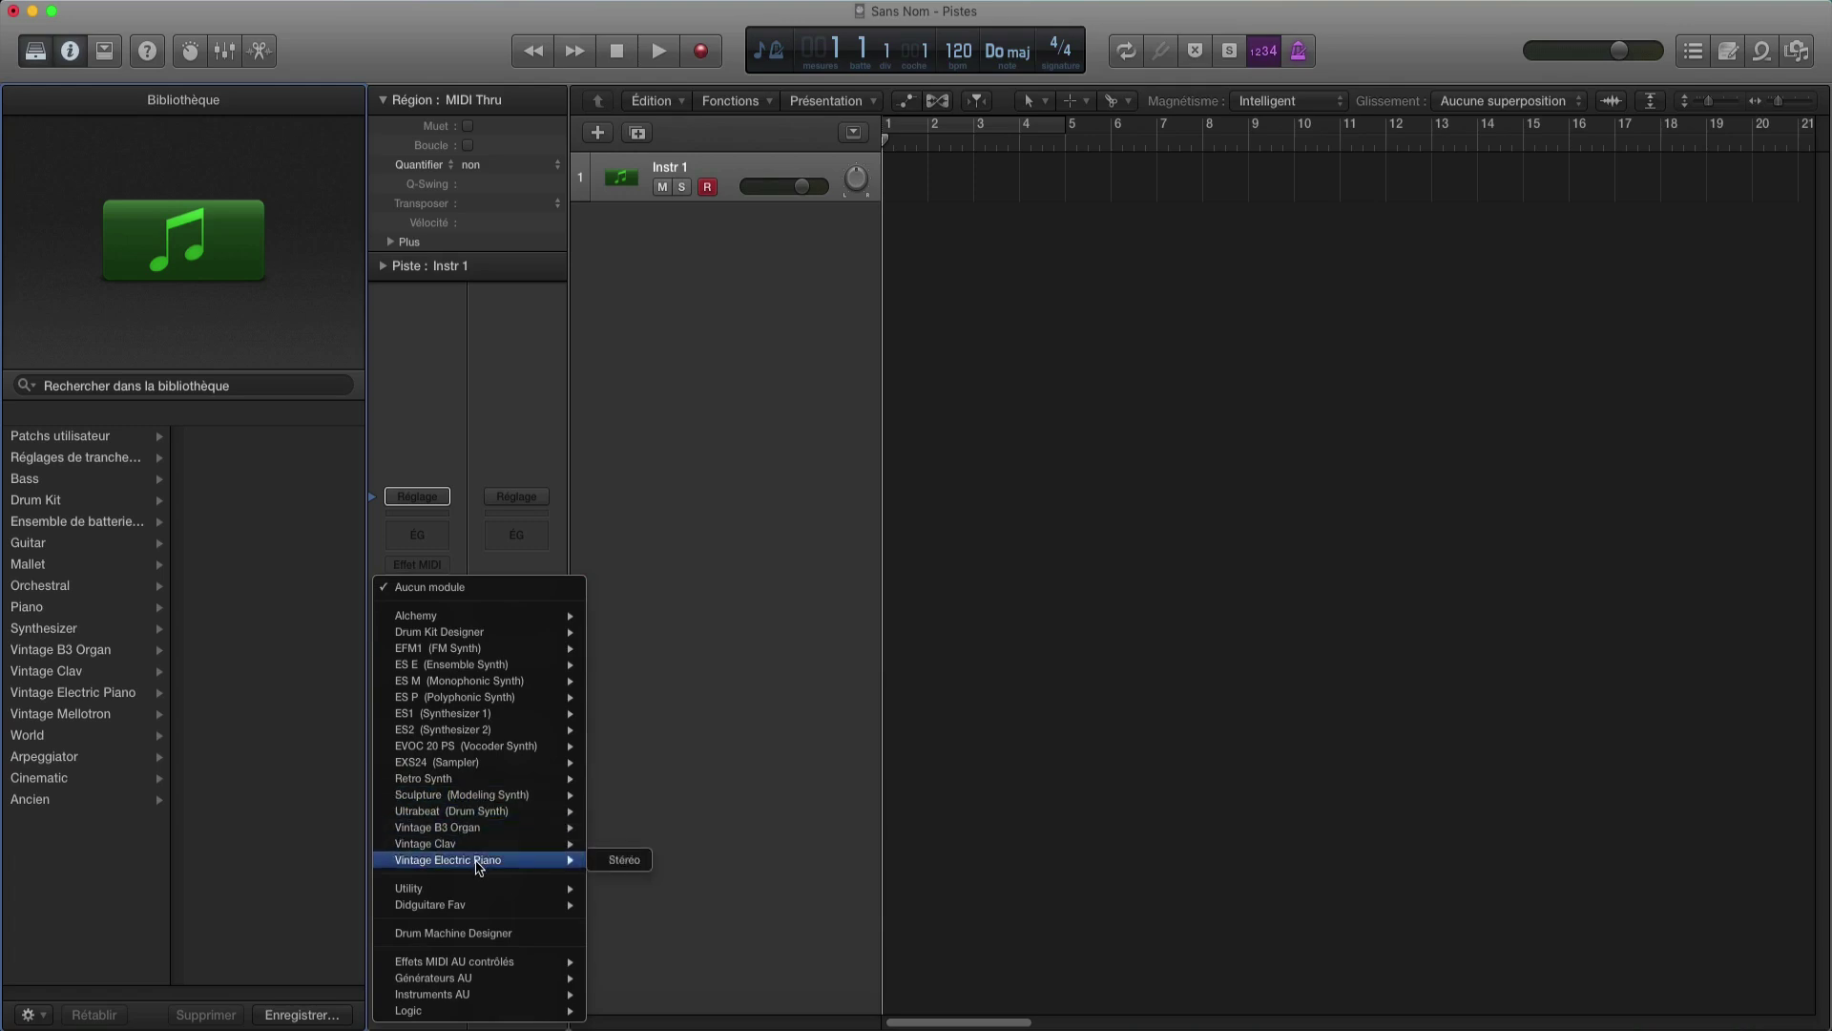
pyautogui.click(627, 862)
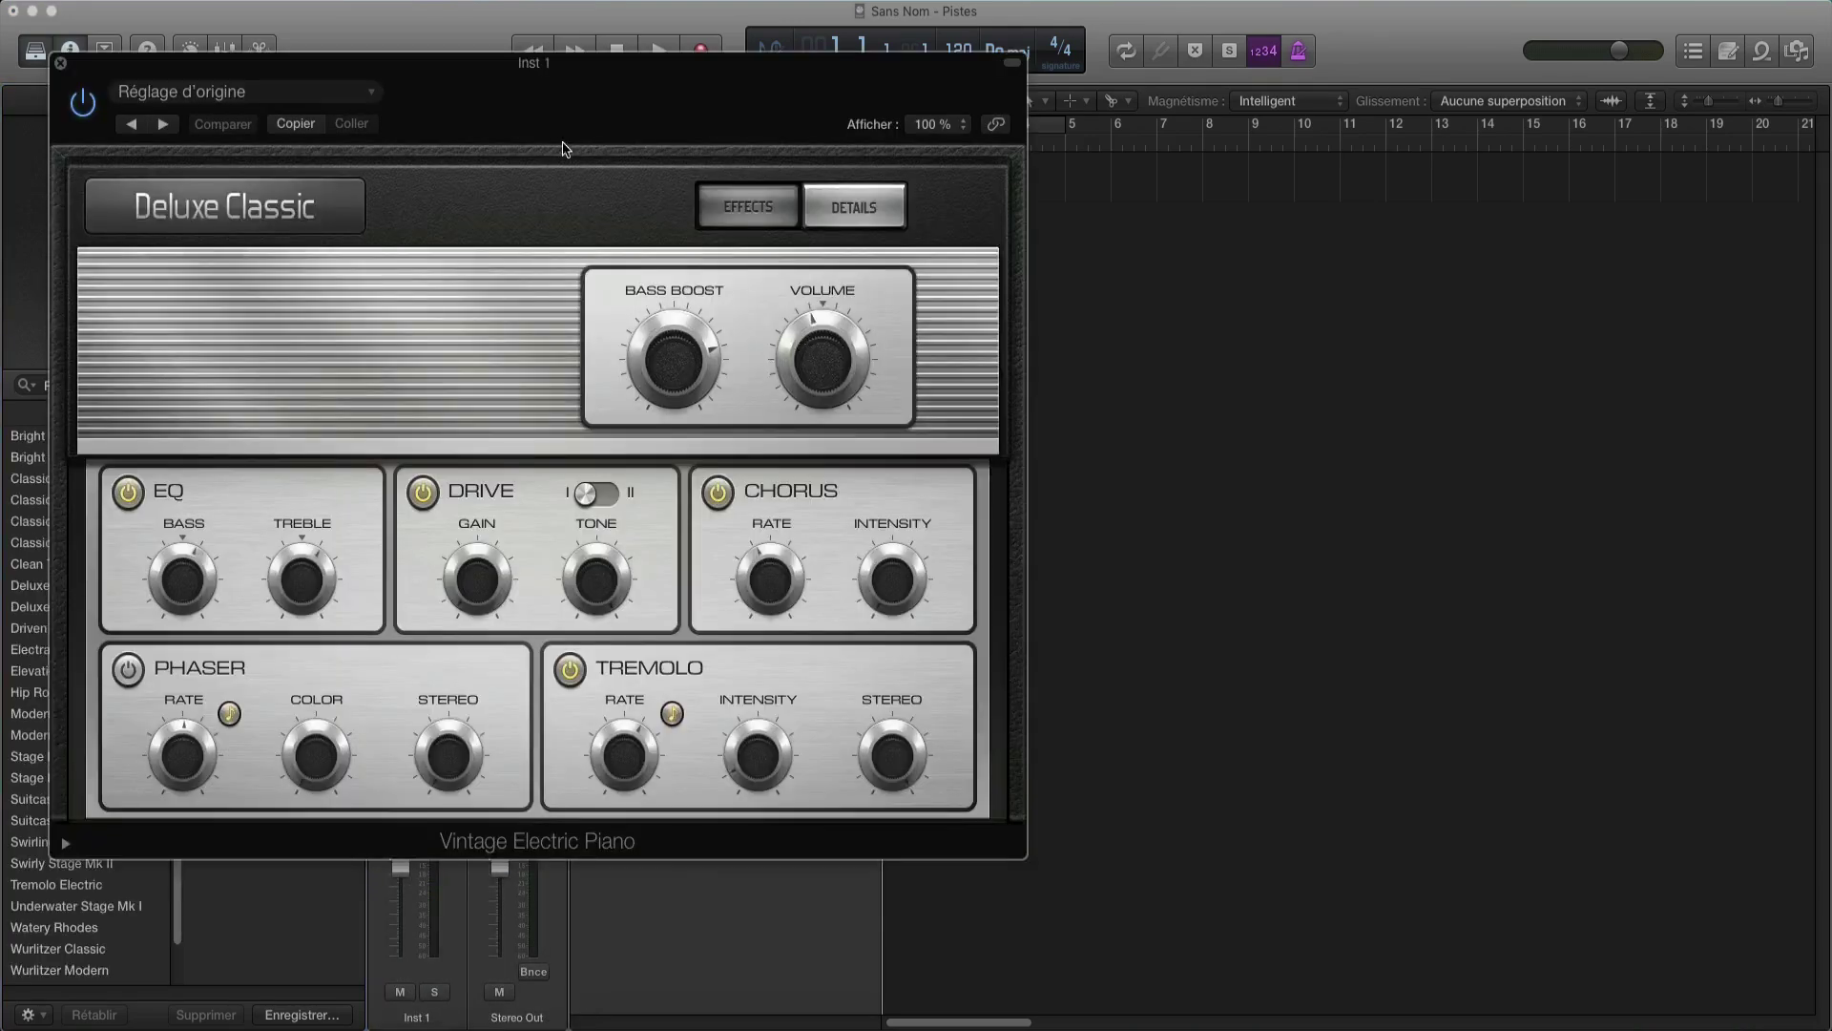
pyautogui.moveTo(506, 74); pyautogui.dragTo(1029, 228)
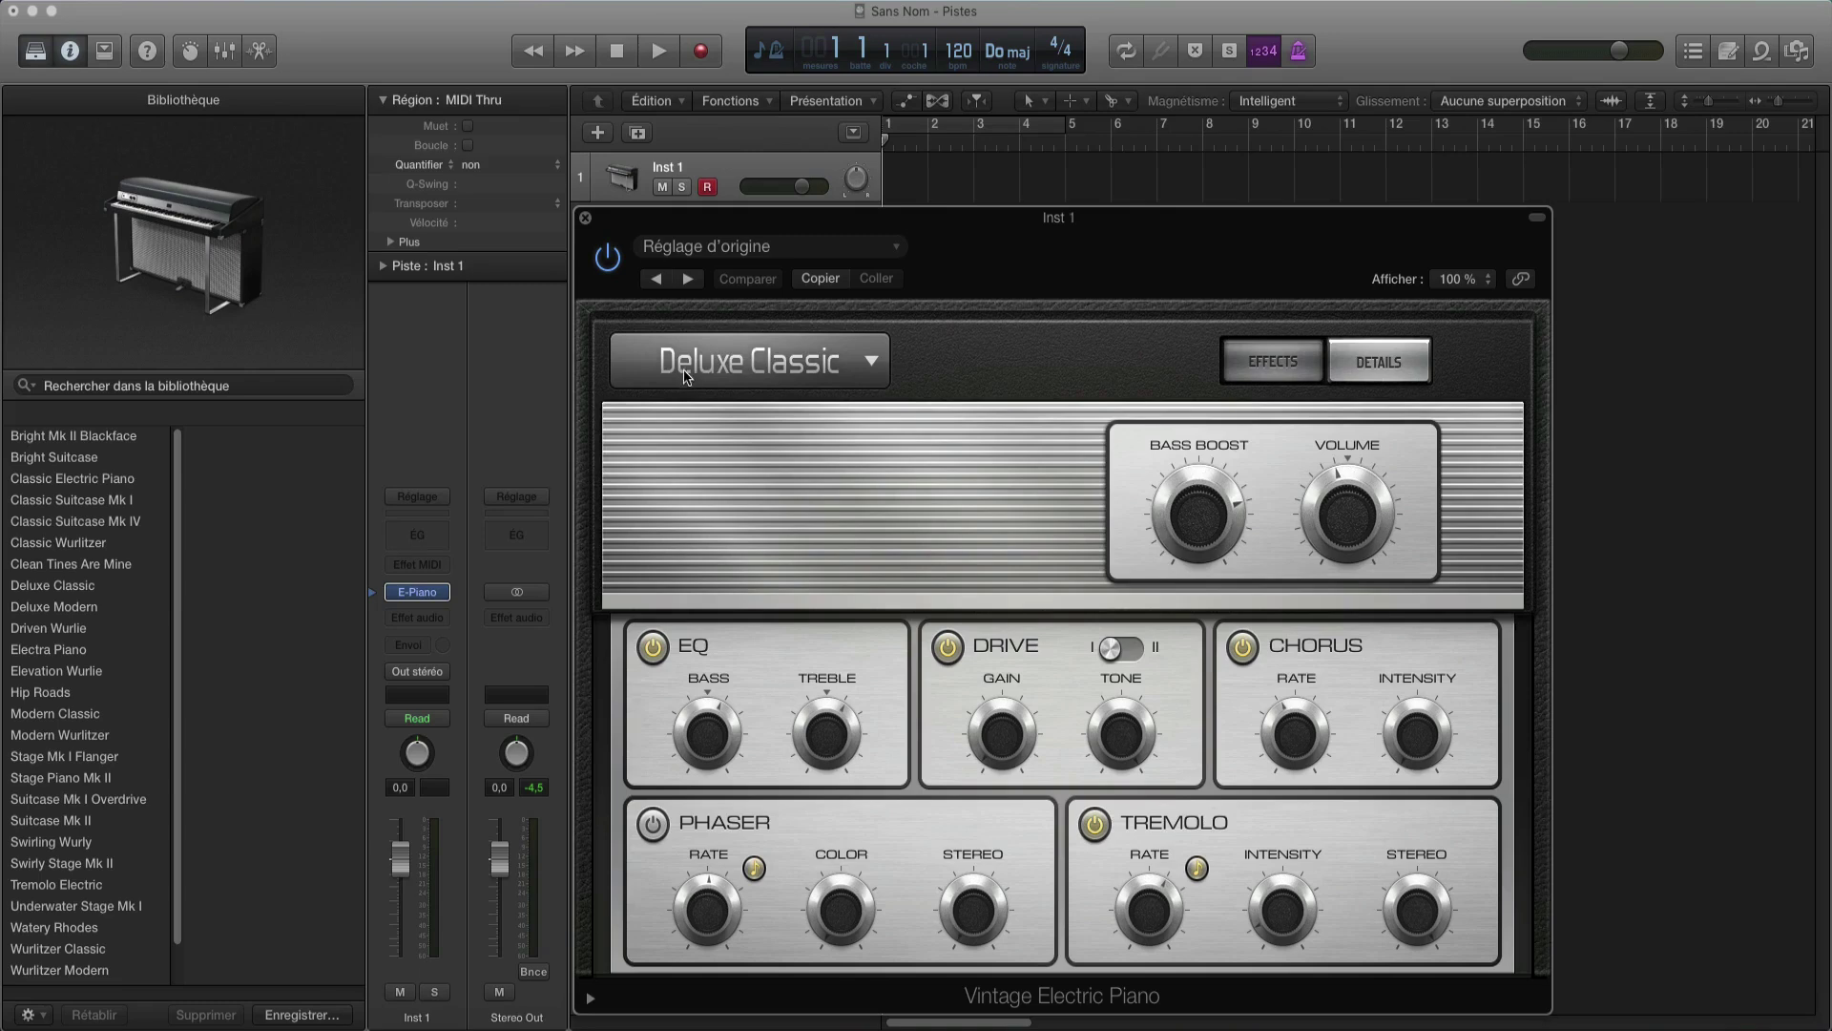
# - Try the Suitcase Mark I piano model, and switch the instrument's model to Attack Piano
pyautogui.click(871, 366)
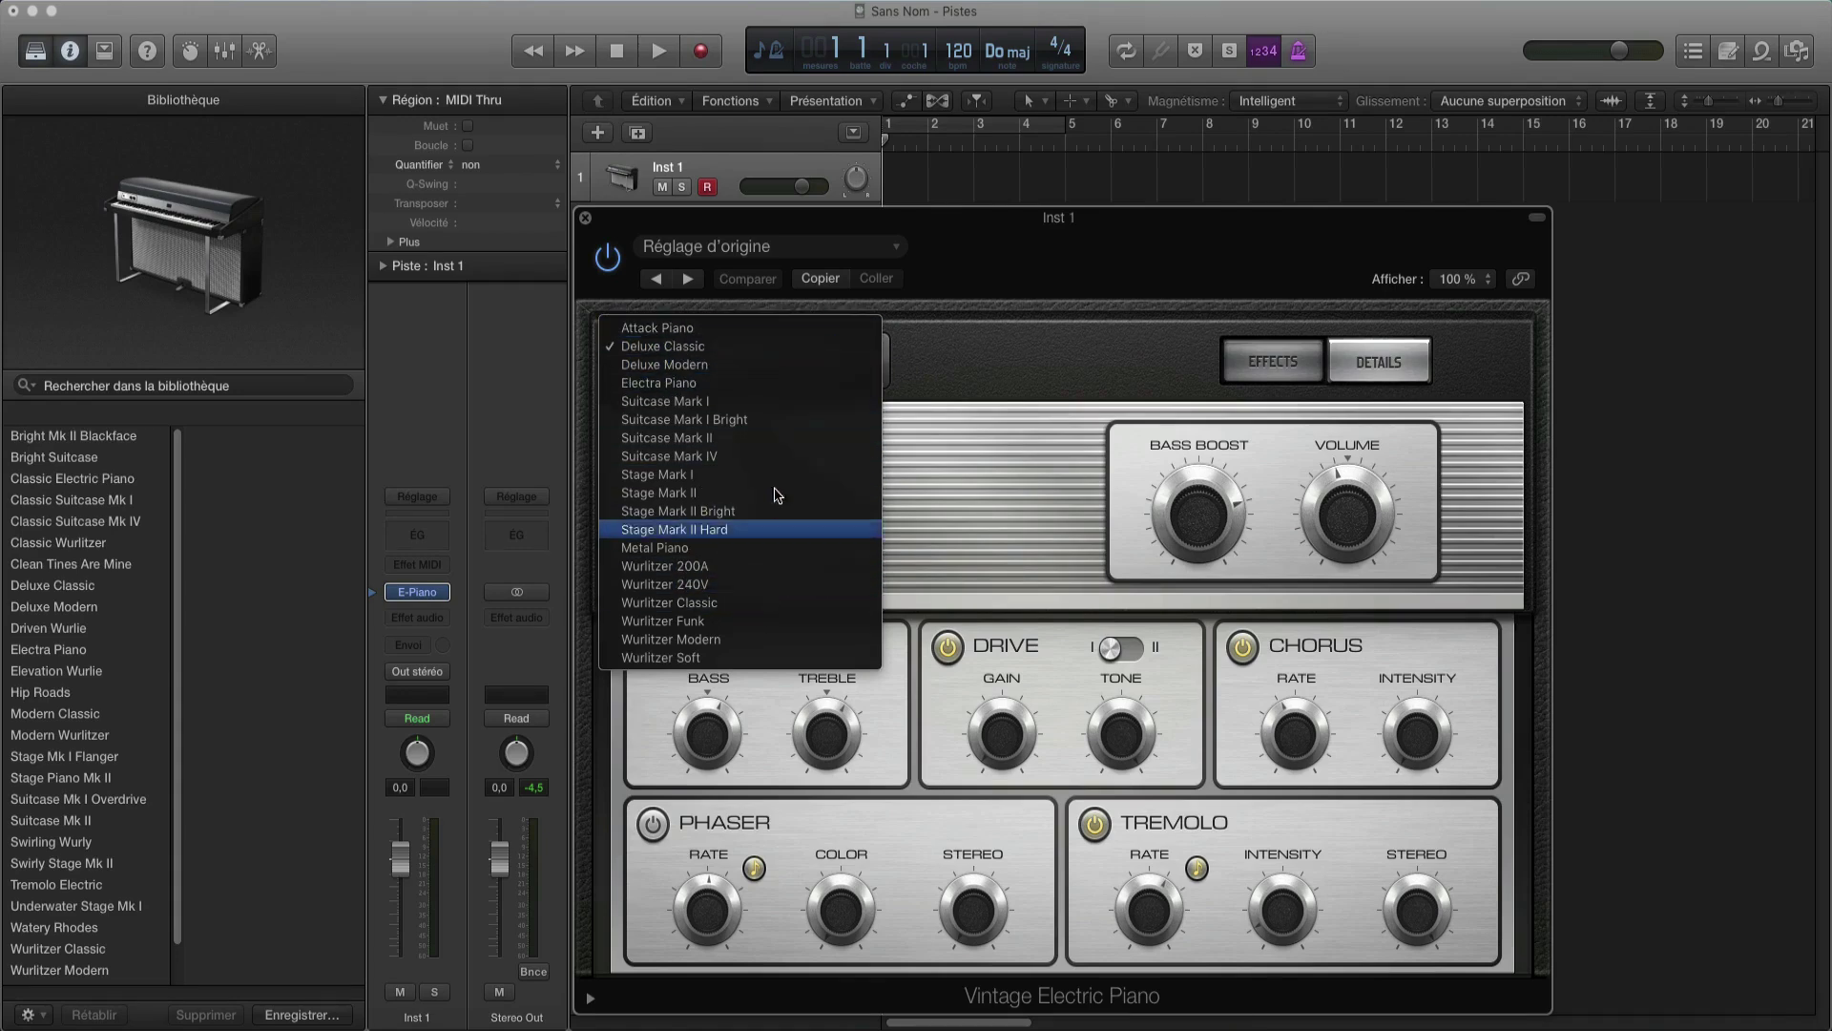
pyautogui.click(777, 402)
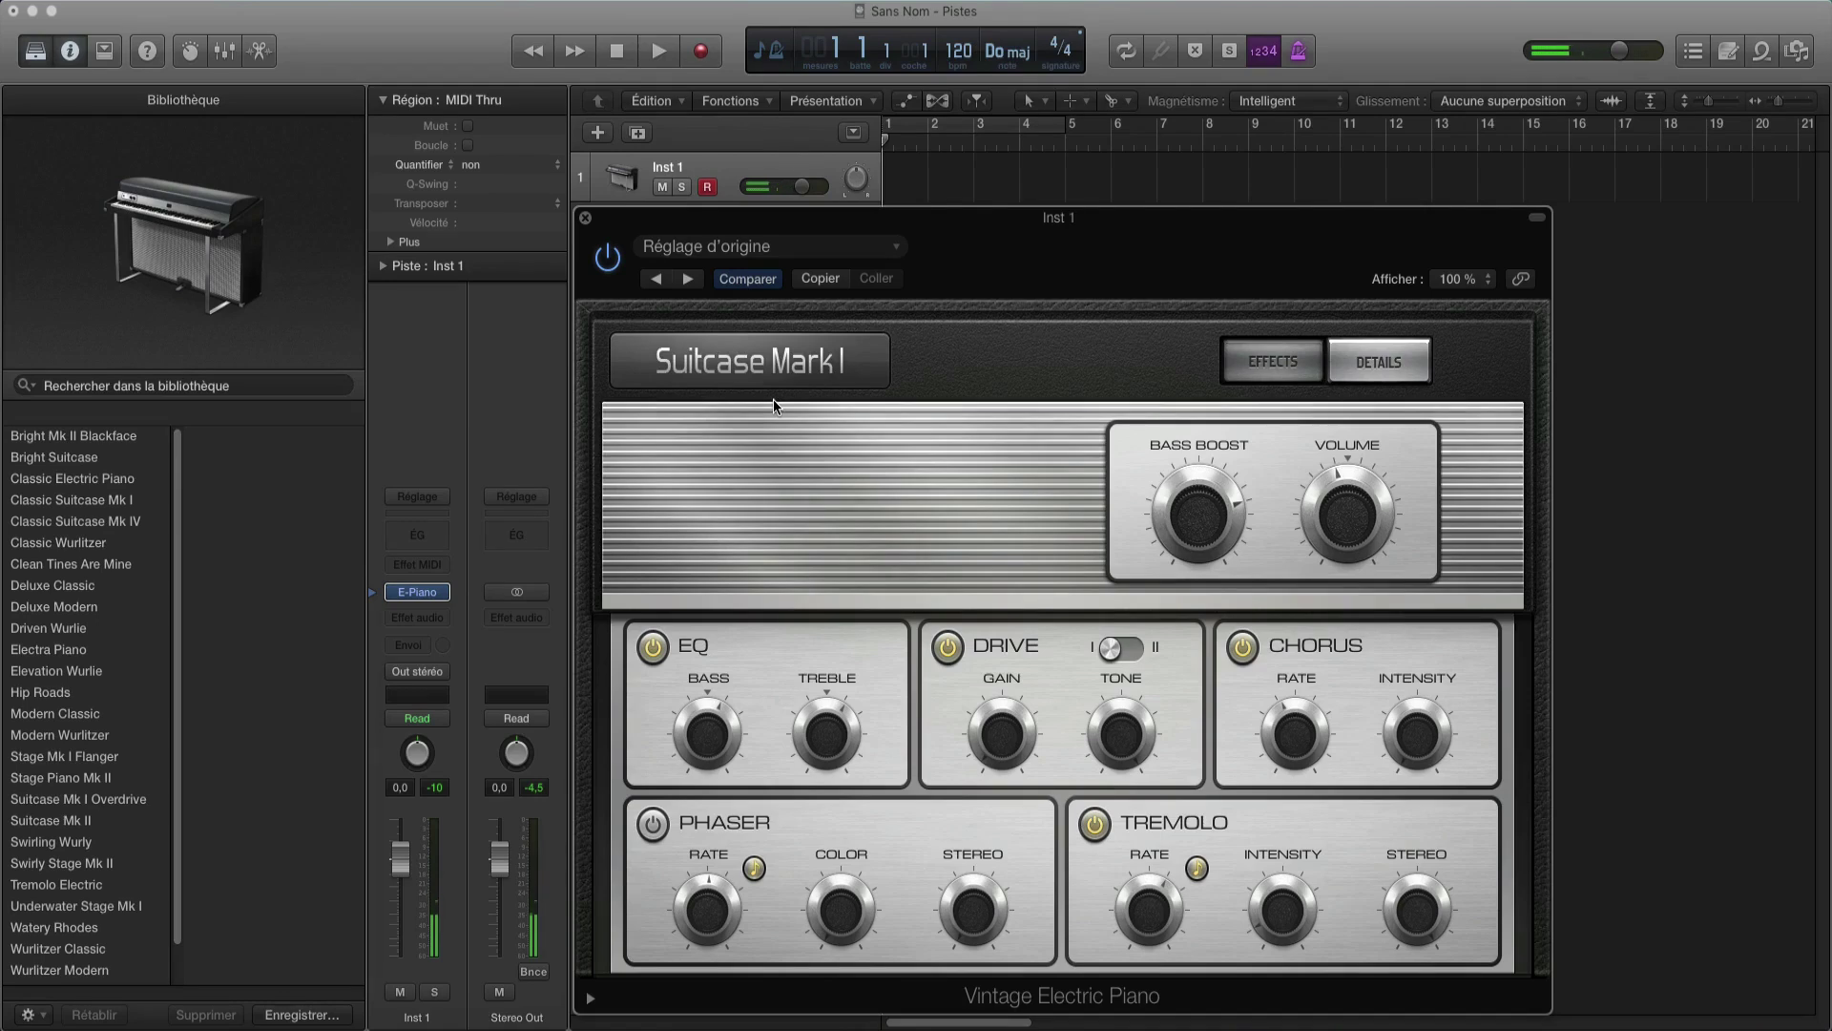
pyautogui.click(772, 372)
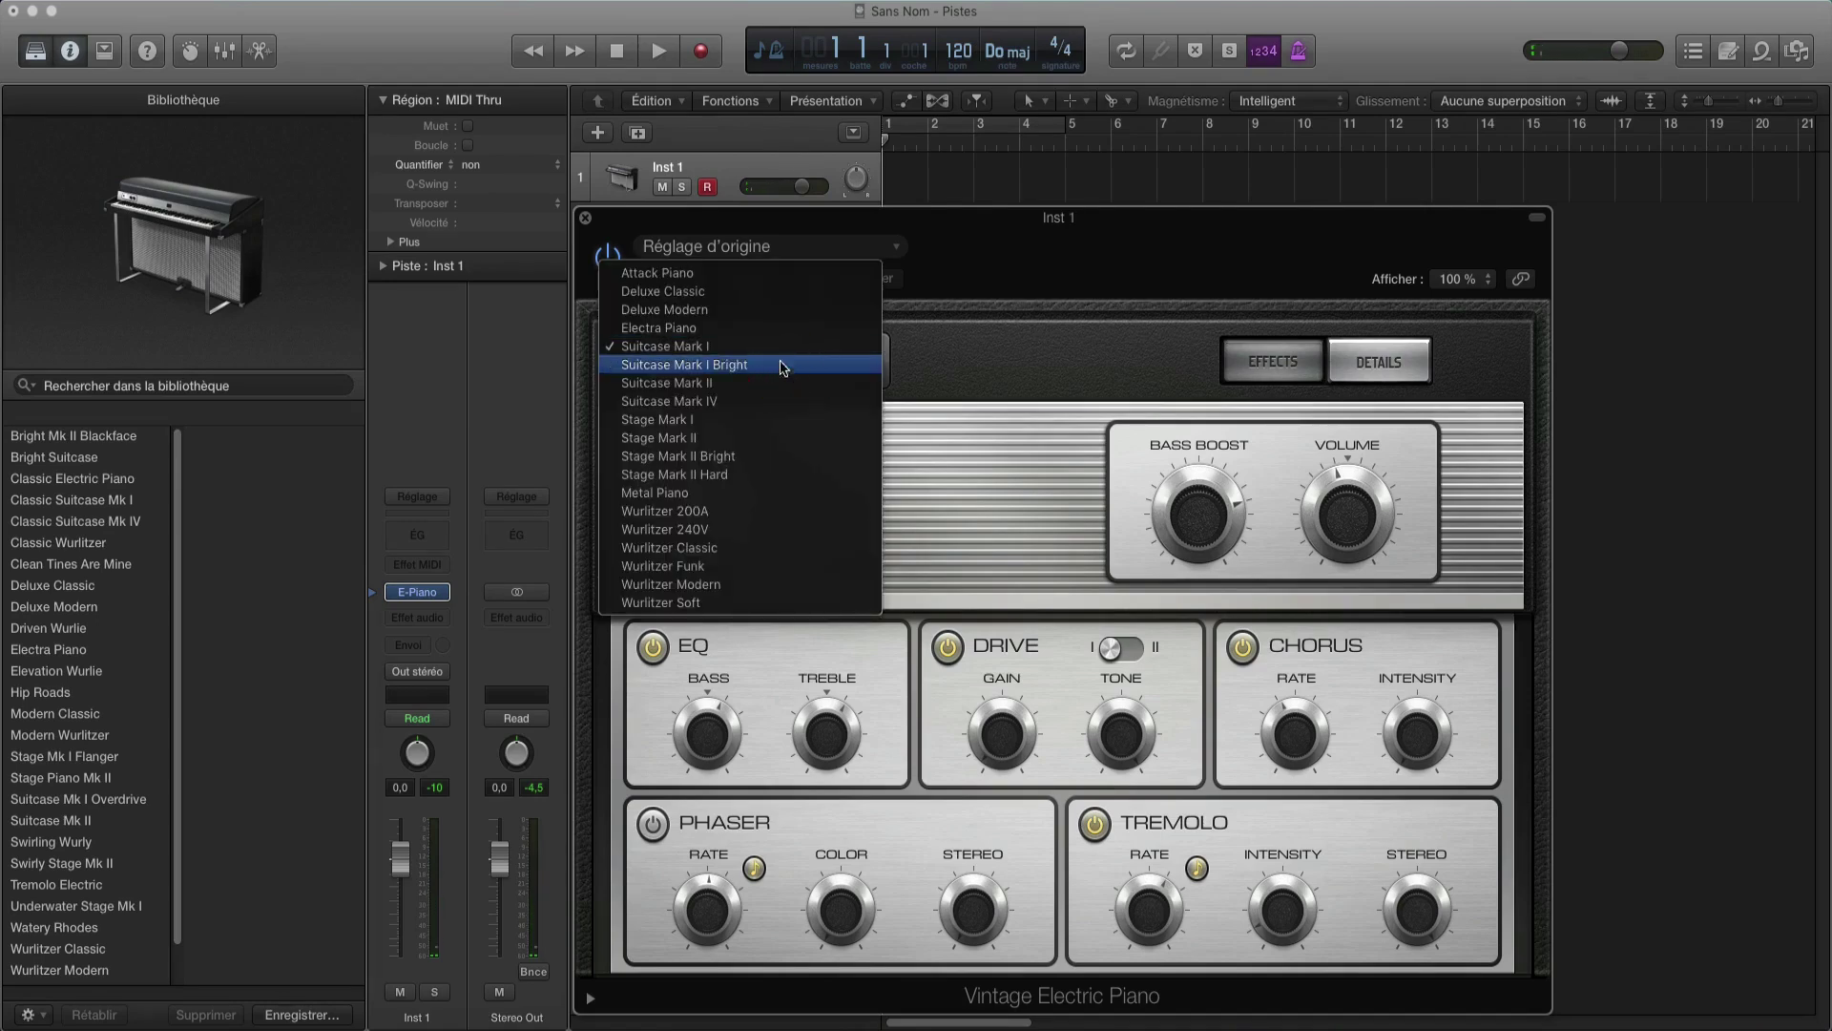
pyautogui.click(759, 275)
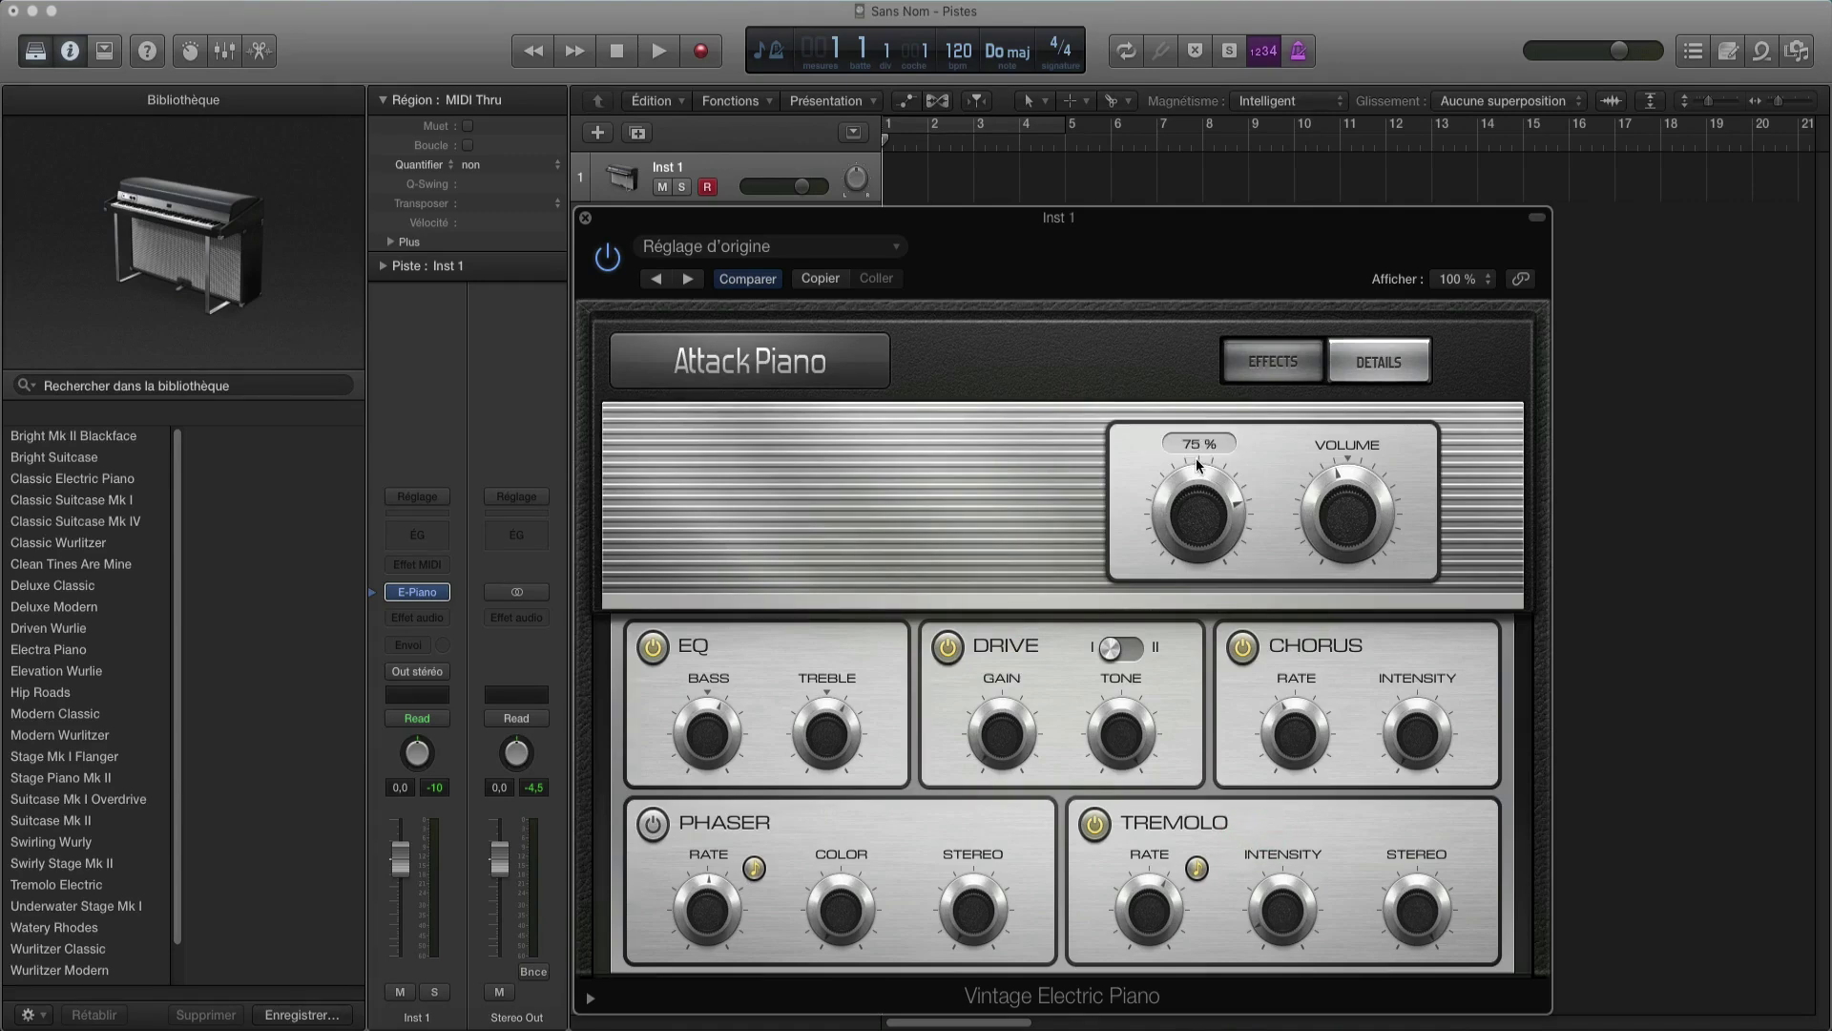
# - Examine the piano's model and pitch details, moving the plug-in window higher, and return to the effects view
pyautogui.moveTo(1152, 728)
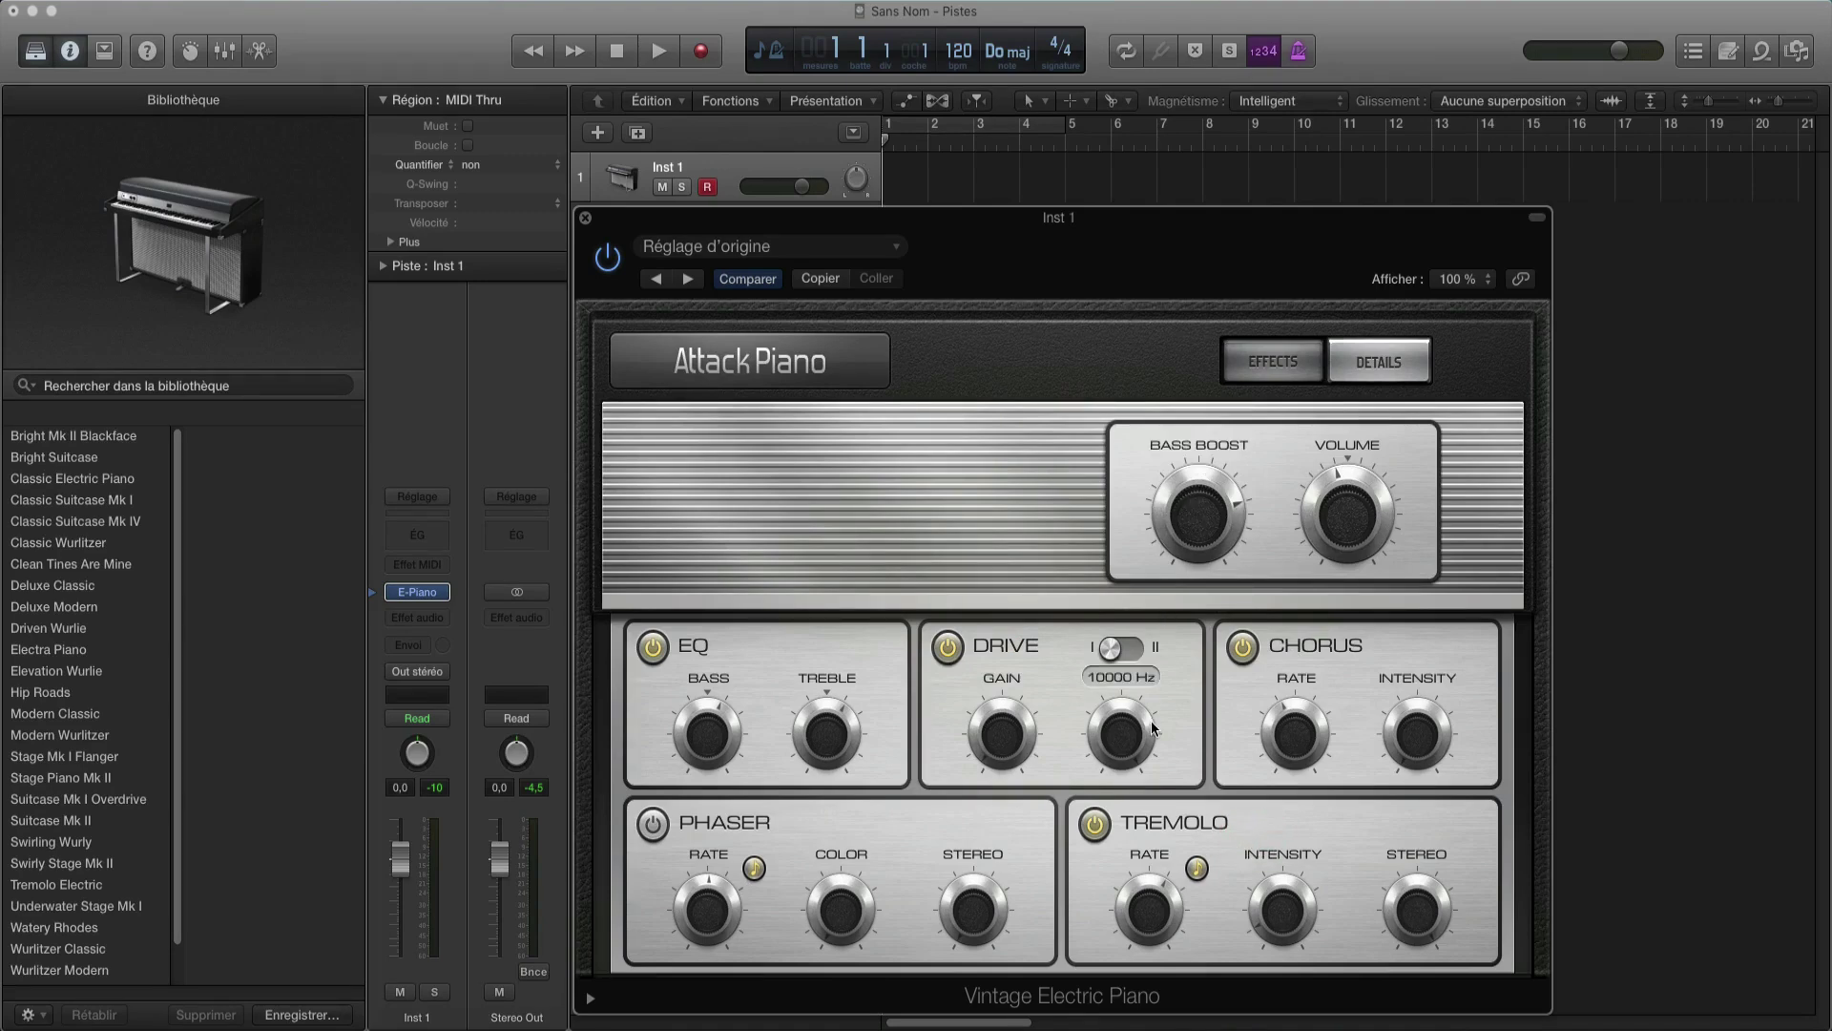
pyautogui.click(1392, 363)
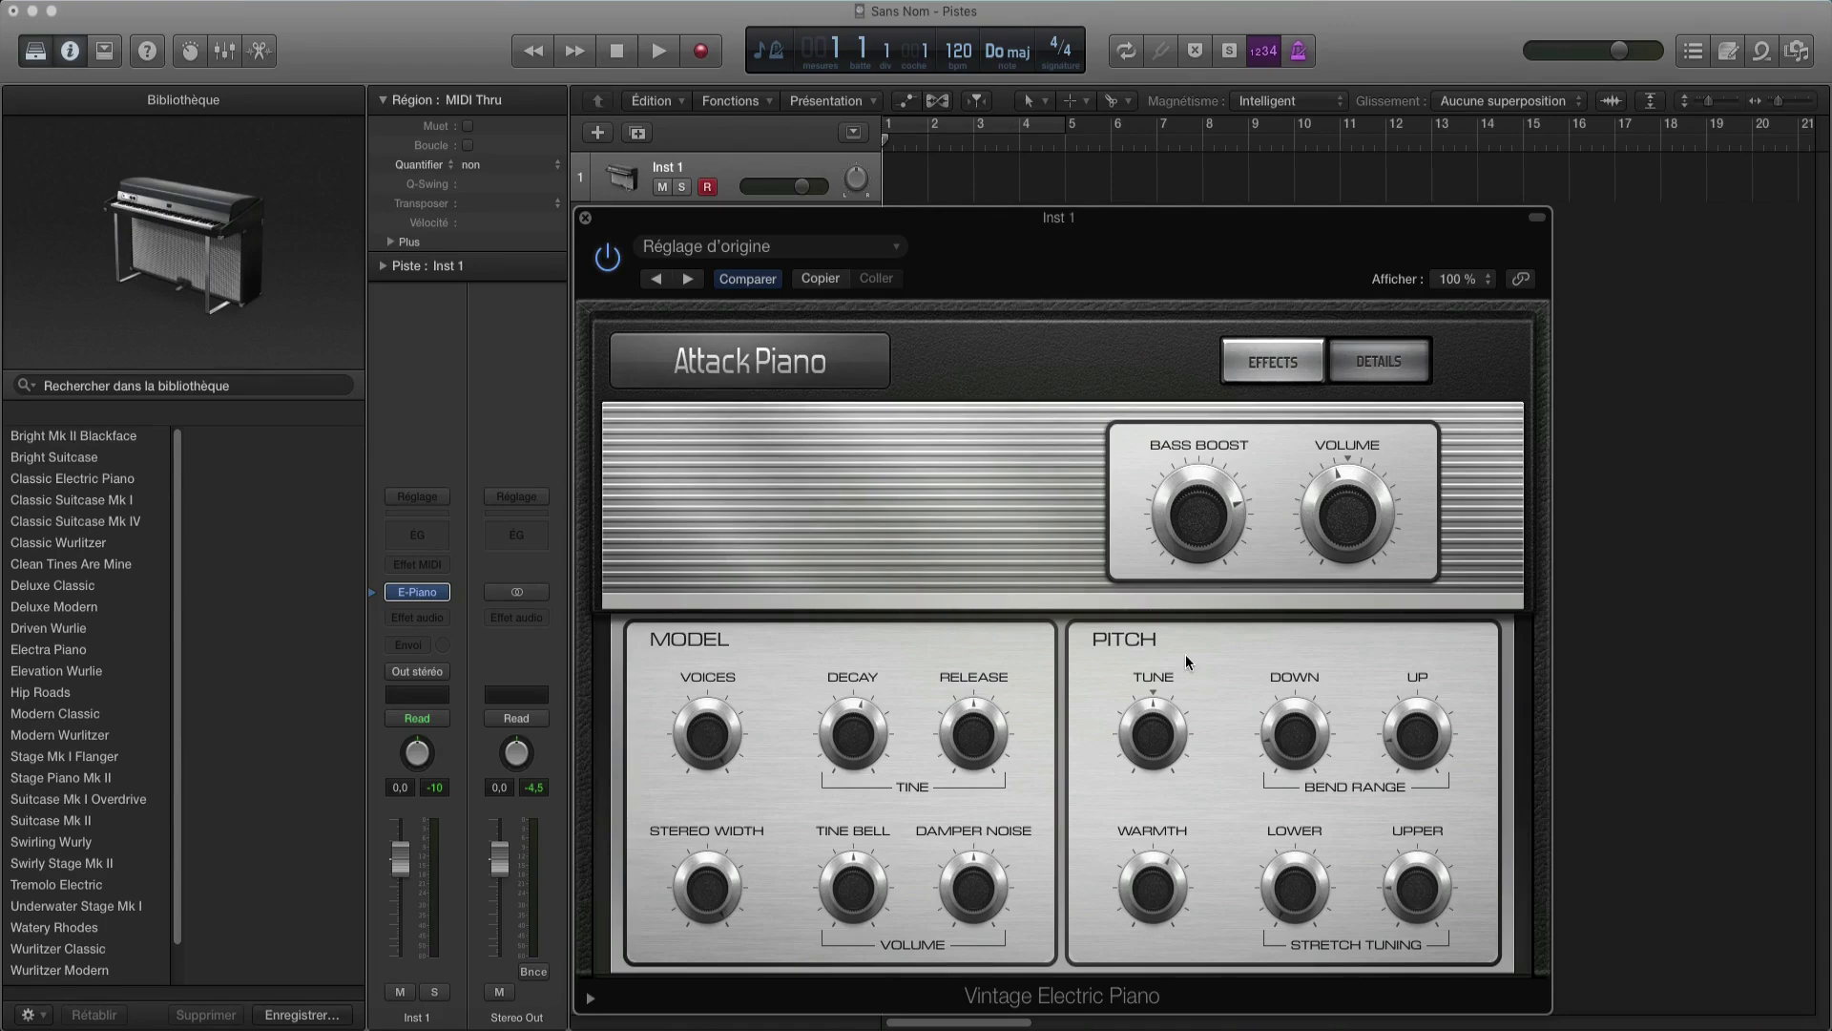
pyautogui.moveTo(1026, 232); pyautogui.dragTo(1022, 138)
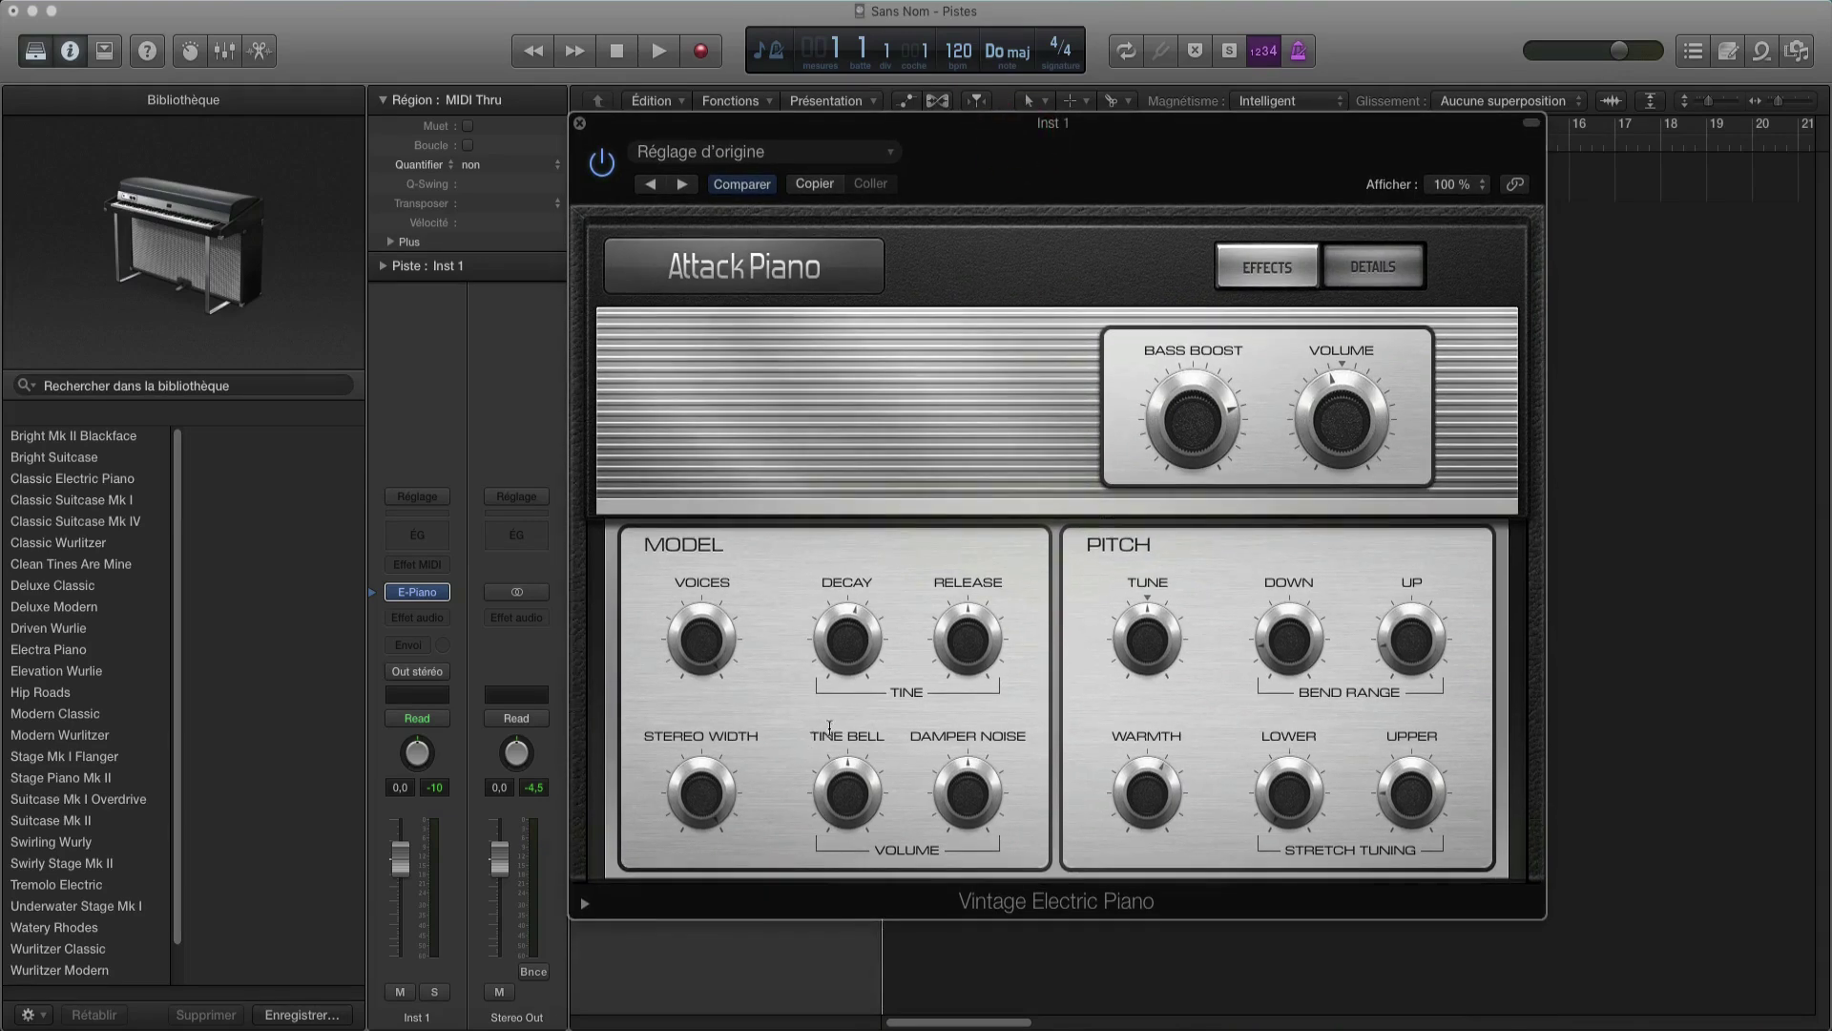
pyautogui.click(1270, 265)
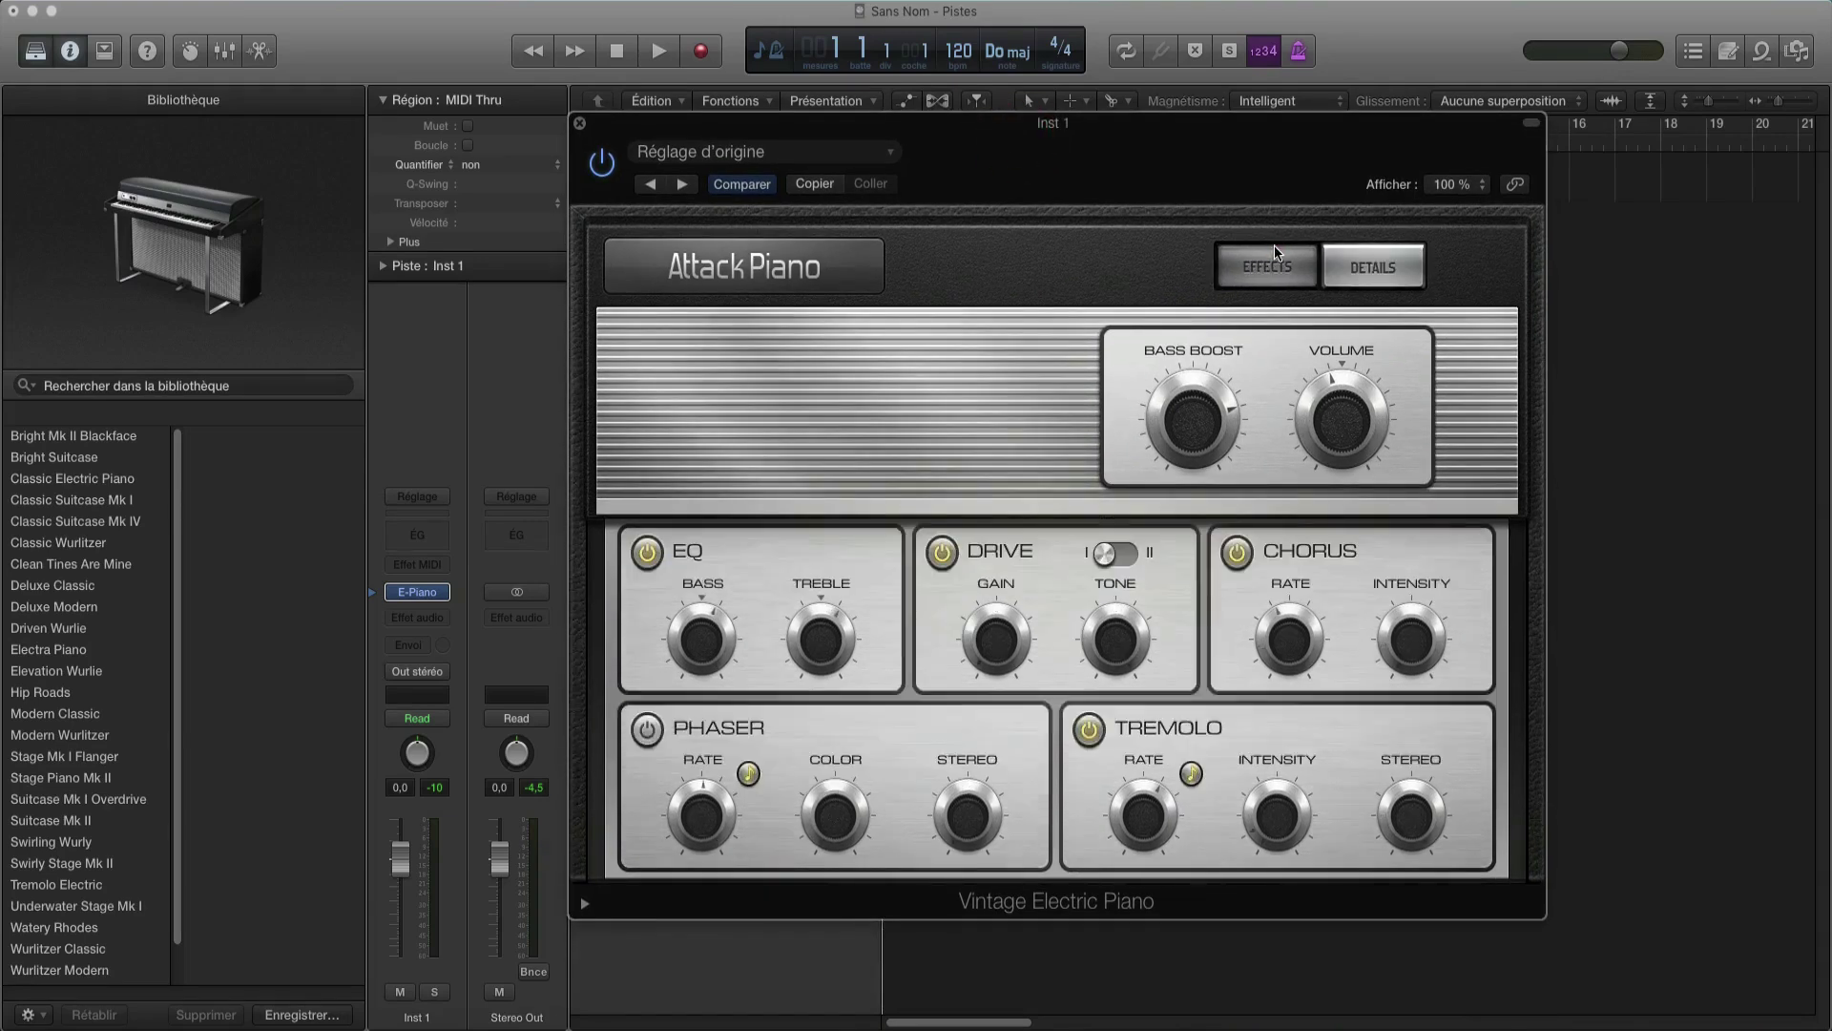
# - Expand the Vintage Electric Piano's extended parameters and examine the delay and Midi Mode settings
pyautogui.click(585, 906)
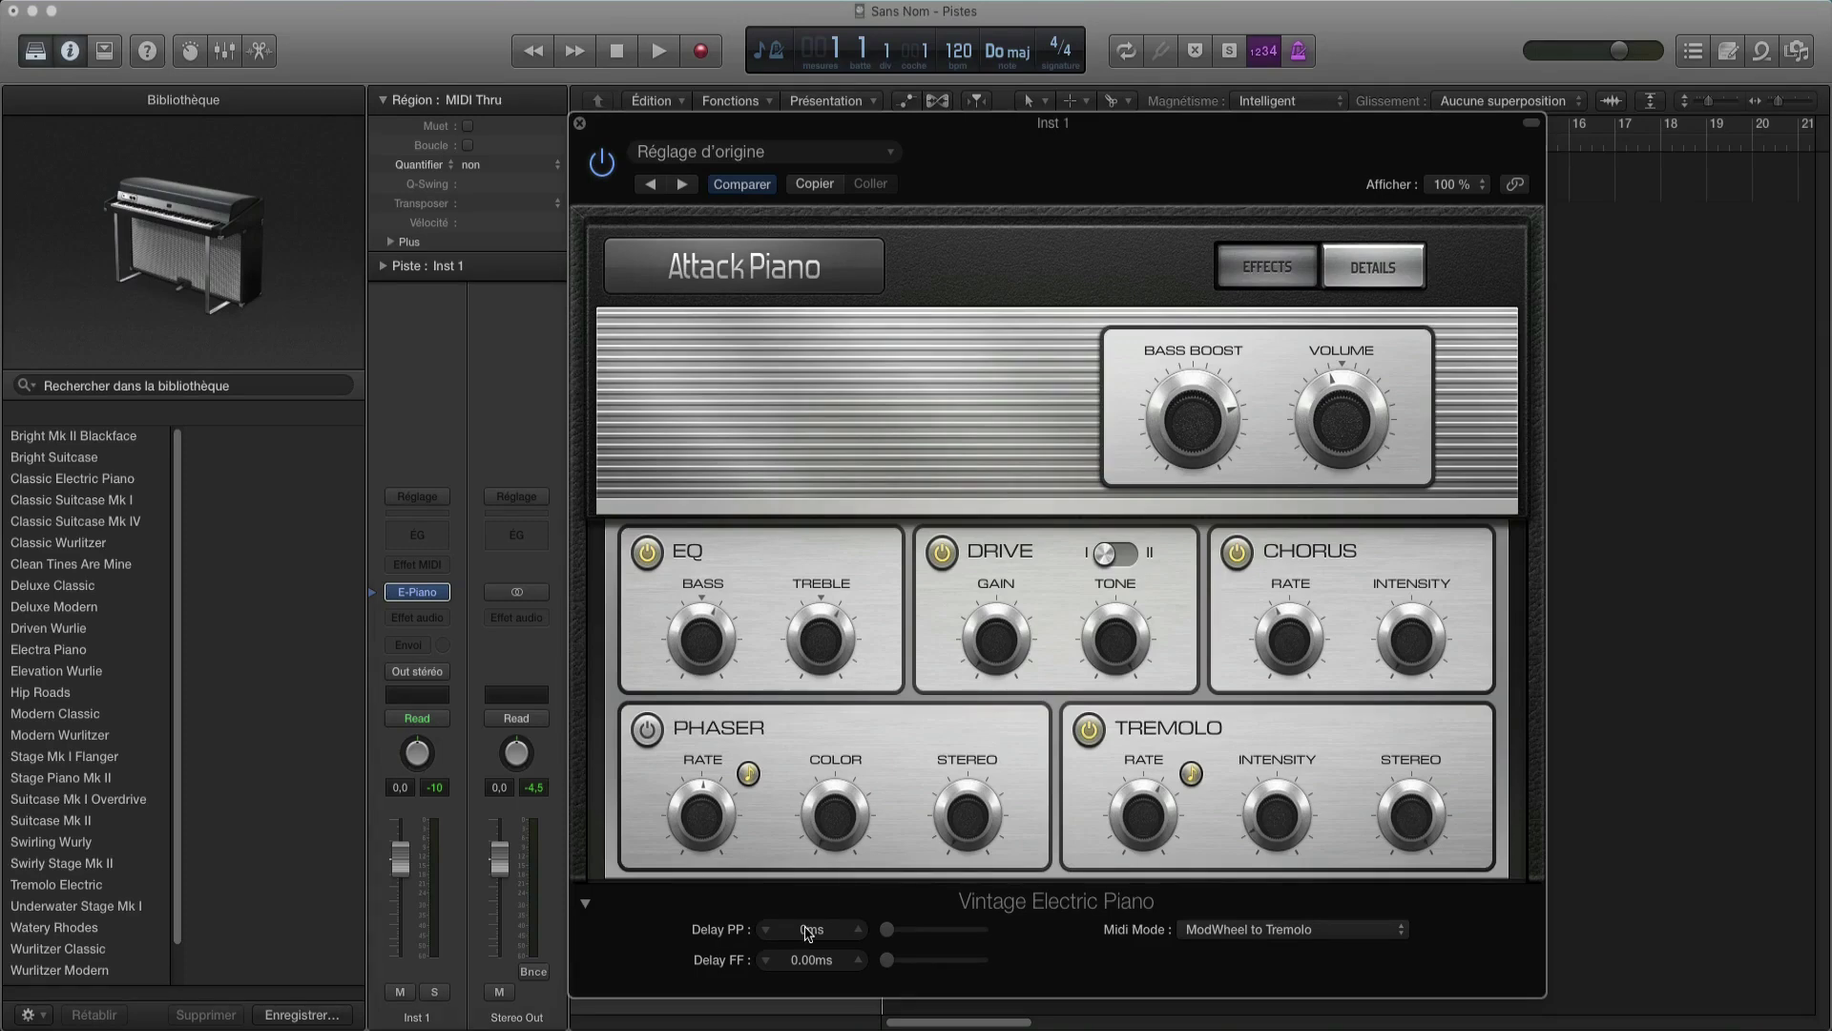
pyautogui.click(857, 931)
pyautogui.click(1089, 941)
pyautogui.click(1290, 937)
pyautogui.click(1292, 936)
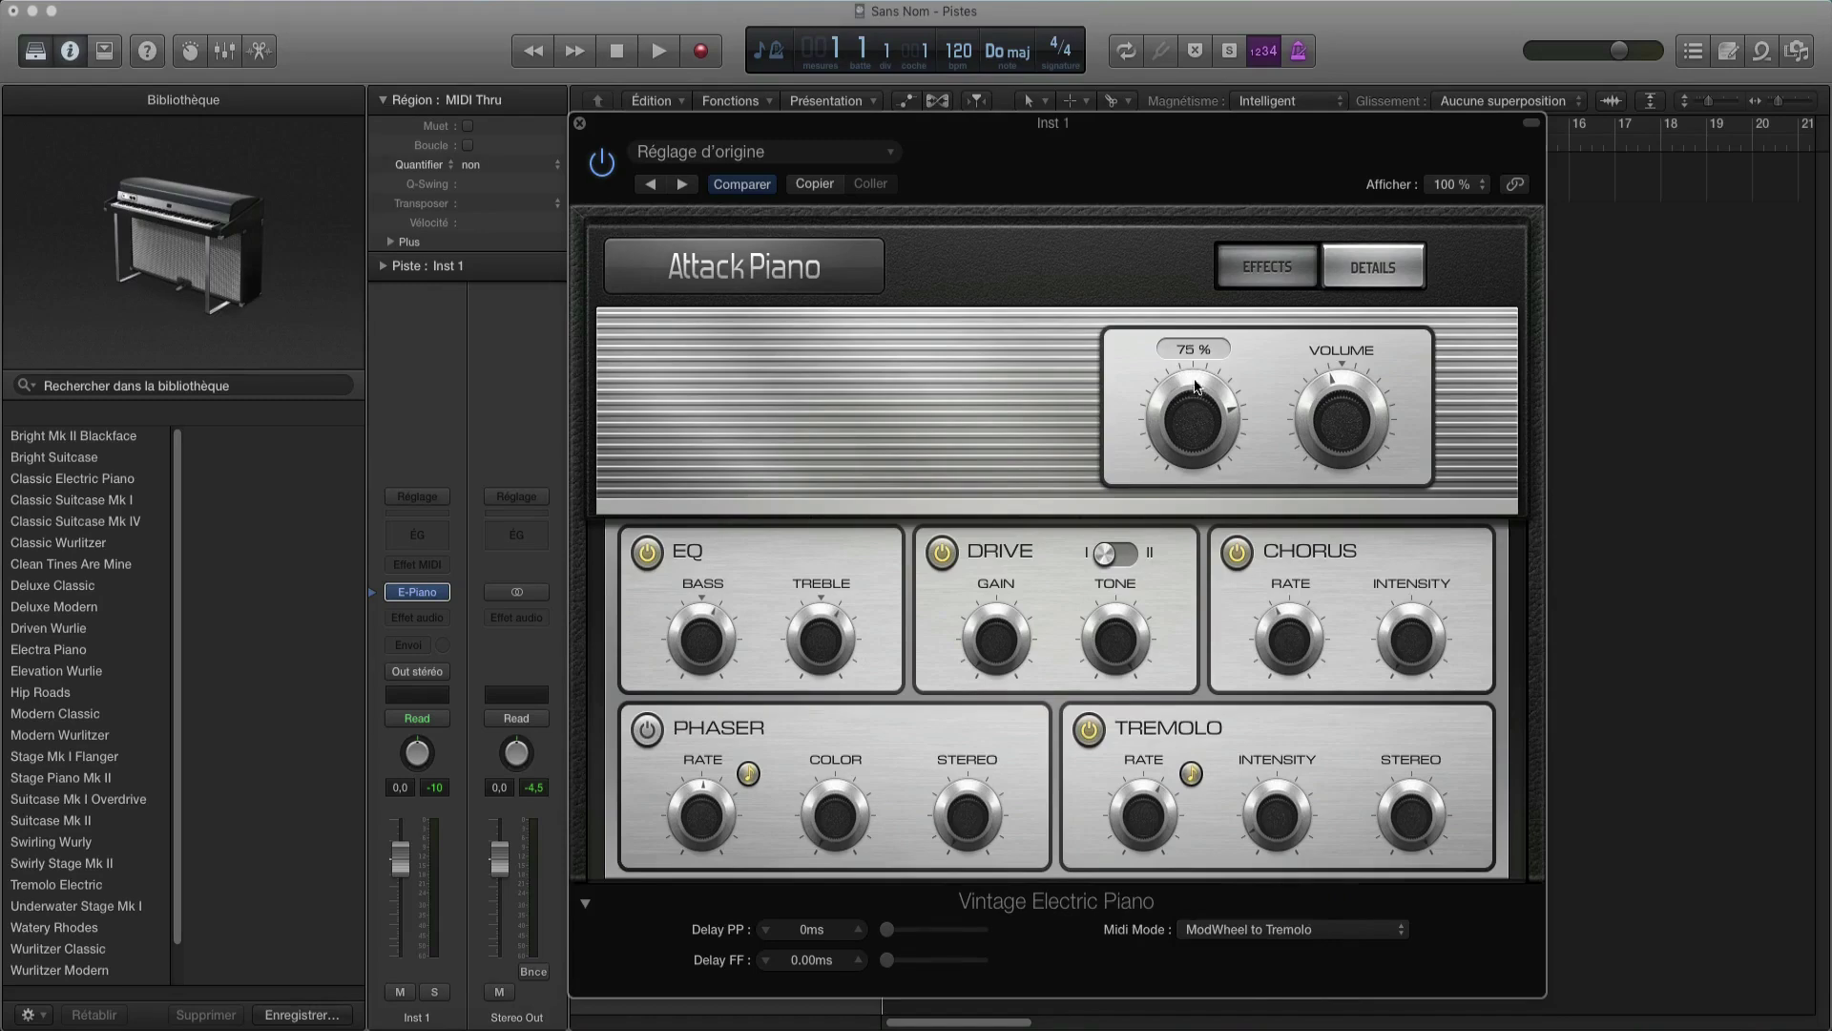
# - Lower the piano's bass boost and raise its volume to 5.5 dB
pyautogui.moveTo(1361, 399)
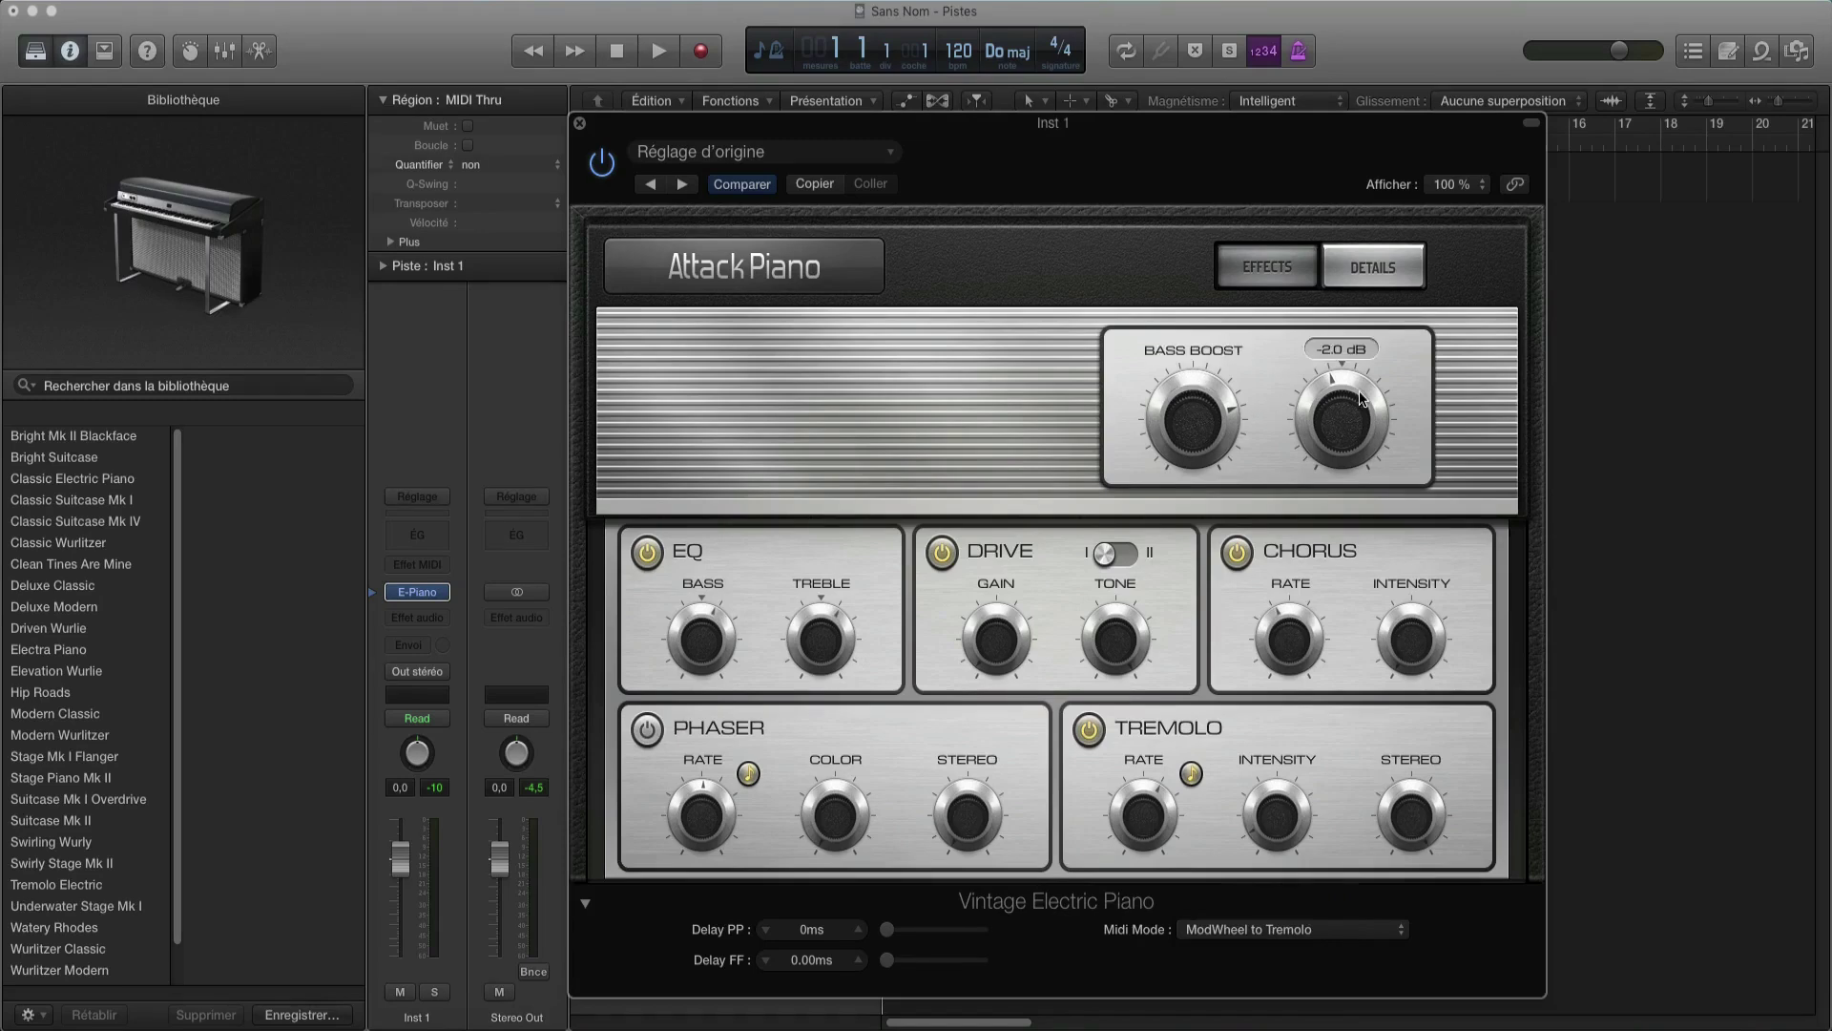
pyautogui.click(1193, 417)
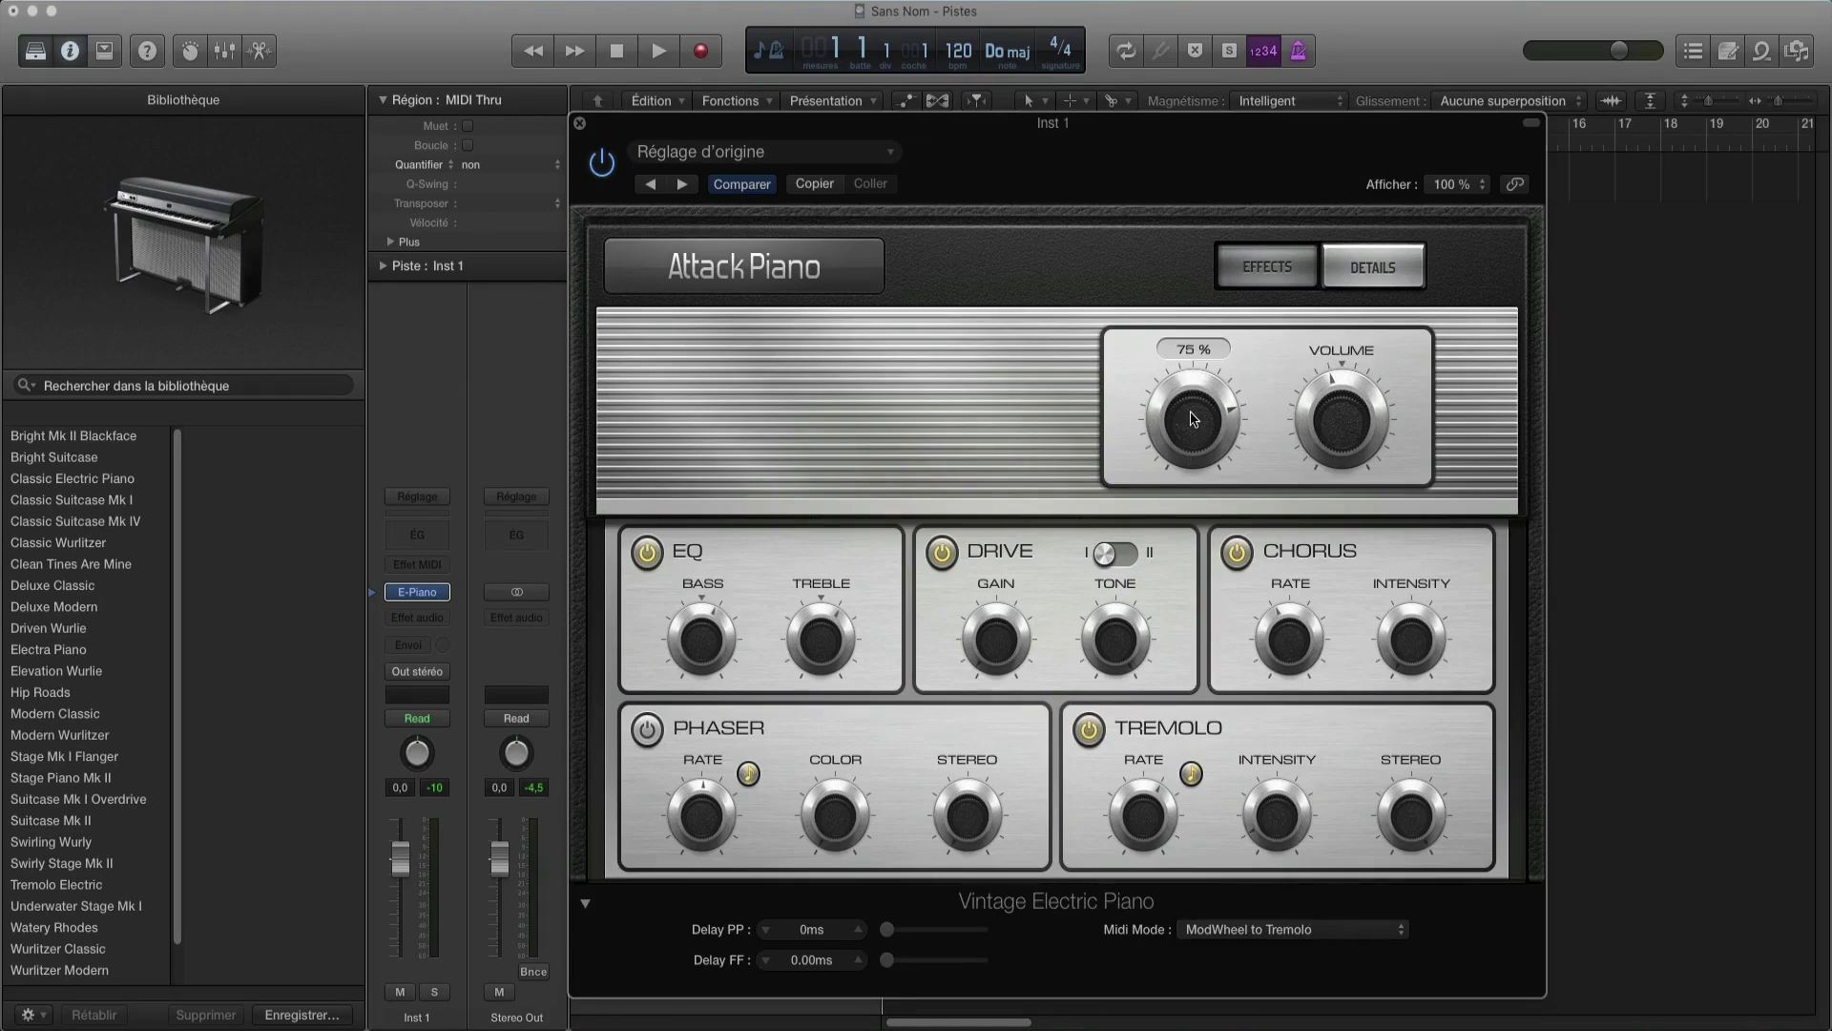
pyautogui.moveTo(1193, 417)
pyautogui.mouseDown()
pyautogui.moveTo(1181, 501)
pyautogui.moveTo(1195, 380)
pyautogui.moveTo(1175, 559)
pyautogui.moveTo(1190, 451)
pyautogui.mouseUp()
pyautogui.moveTo(1178, 523)
pyautogui.mouseDown()
pyautogui.moveTo(1206, 337)
pyautogui.moveTo(1176, 561)
pyautogui.mouseUp()
pyautogui.click(1343, 410)
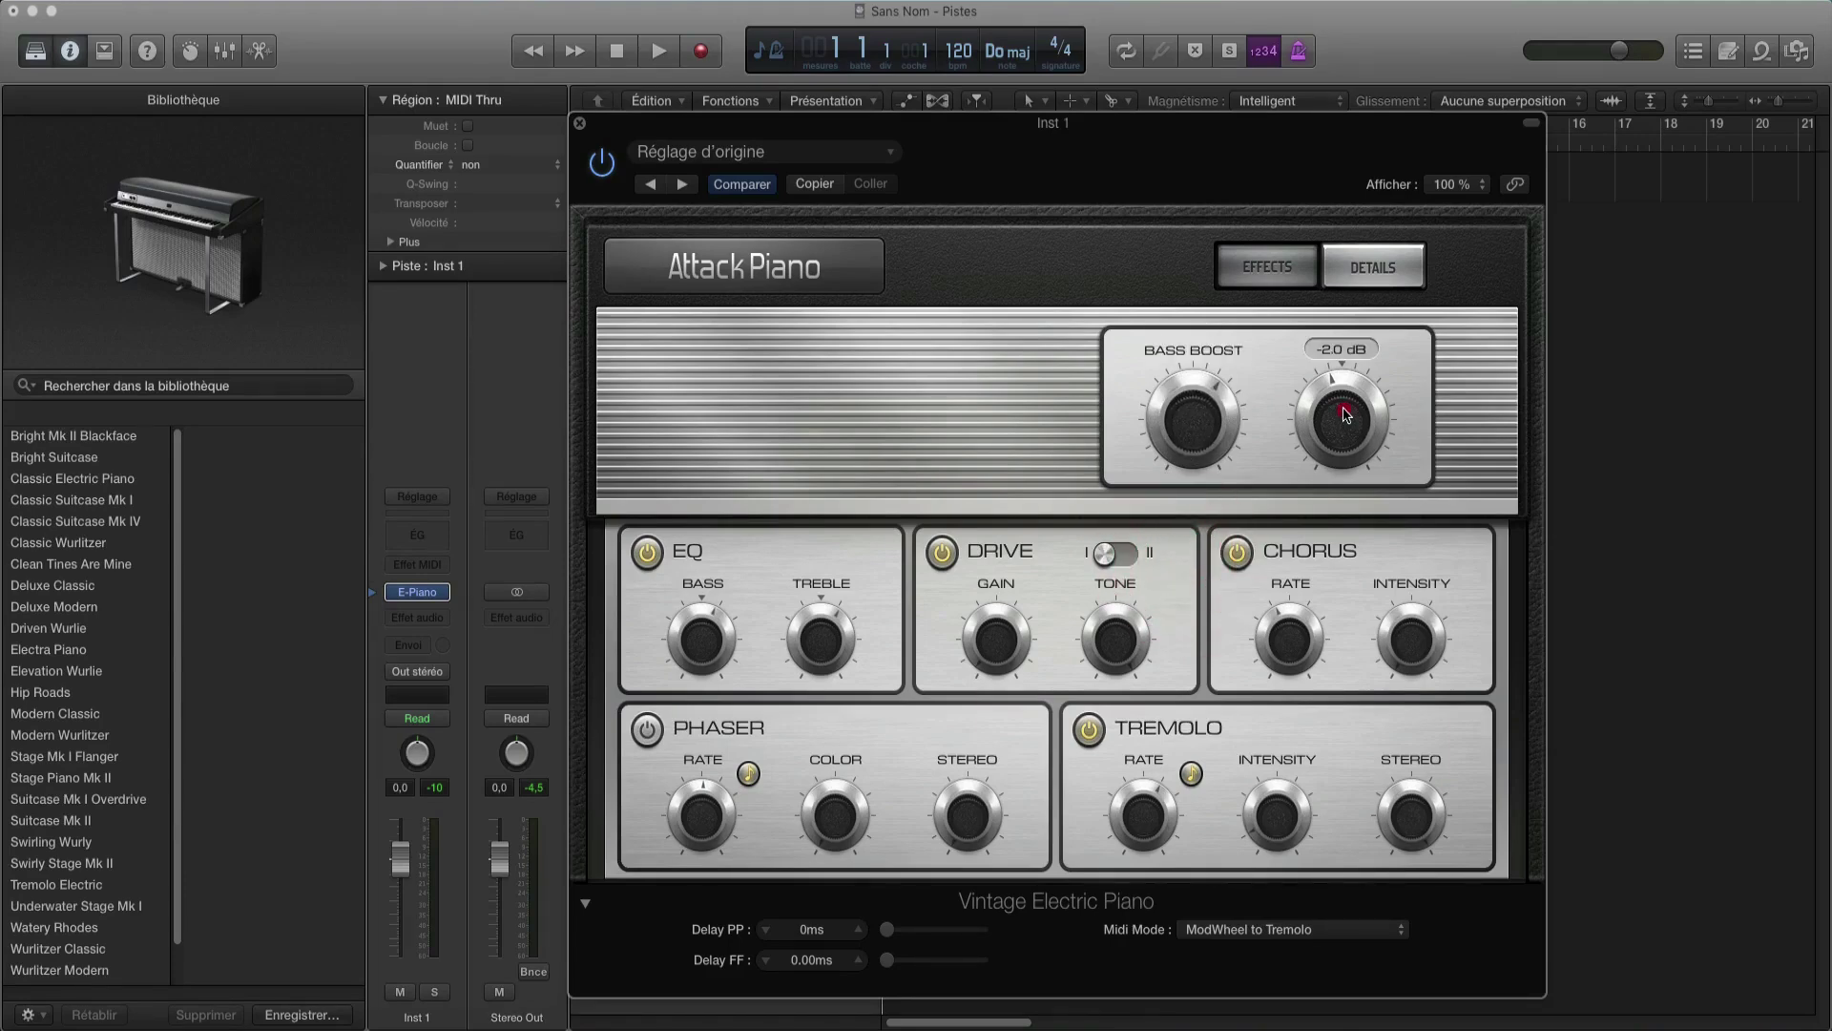
pyautogui.moveTo(1345, 414); pyautogui.dragTo(1356, 351)
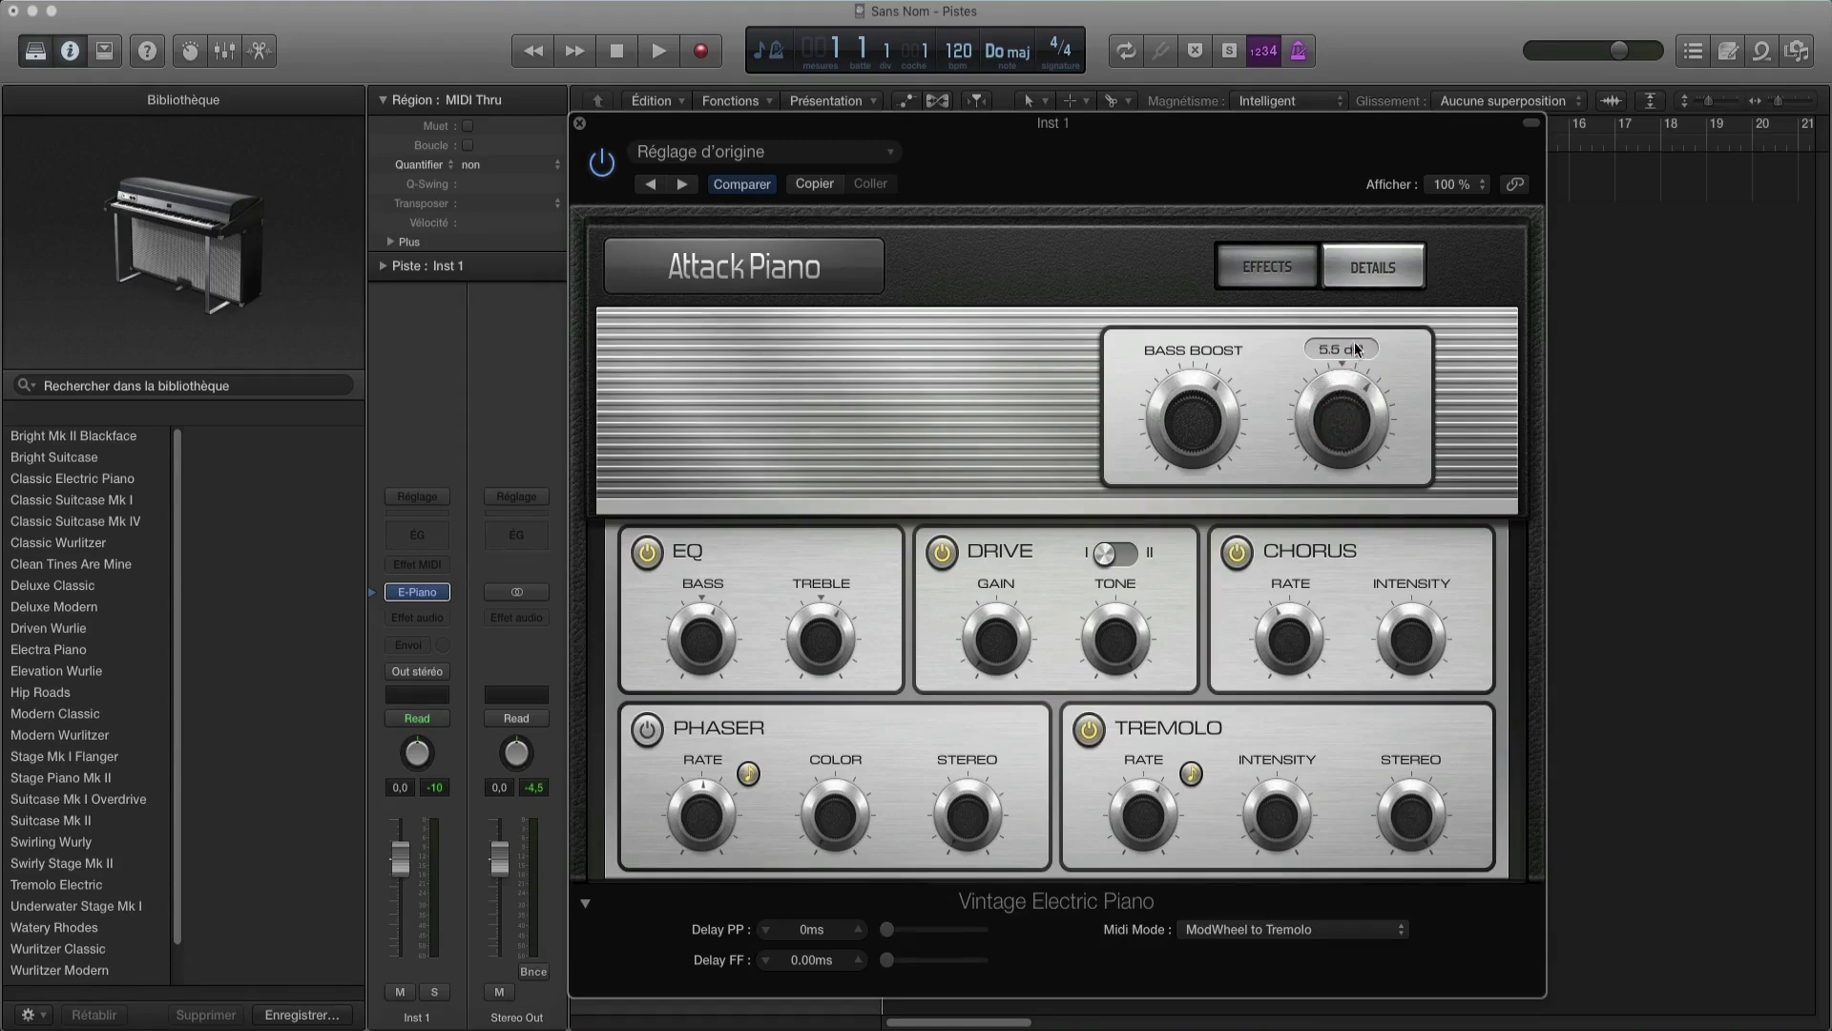